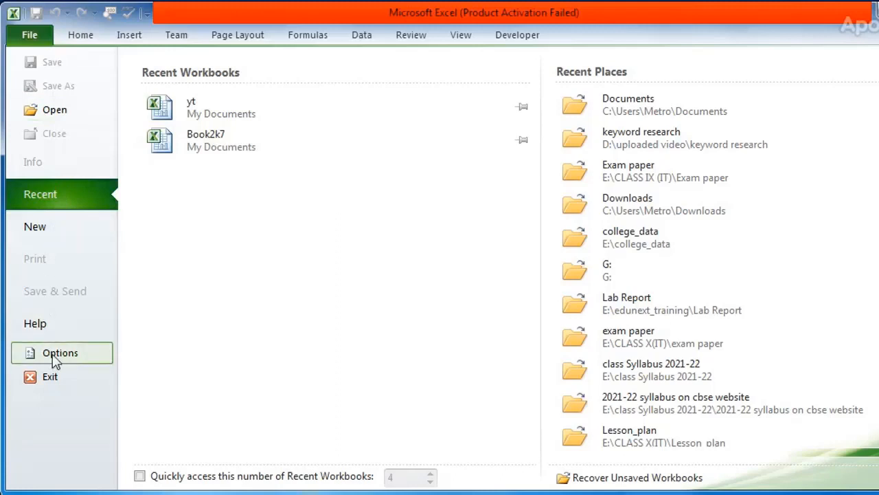
Create a new blank workbook, select cells G8, C4 and A1 in it, and close the workbook
click(47, 235)
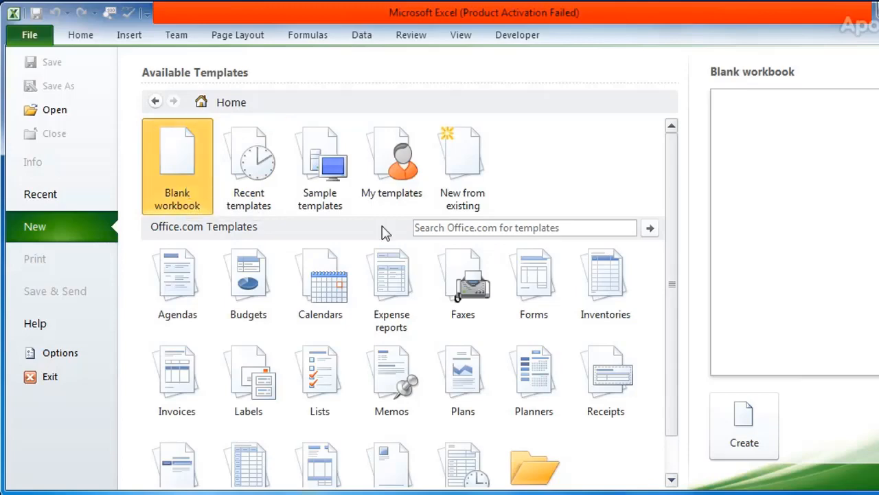
click(754, 445)
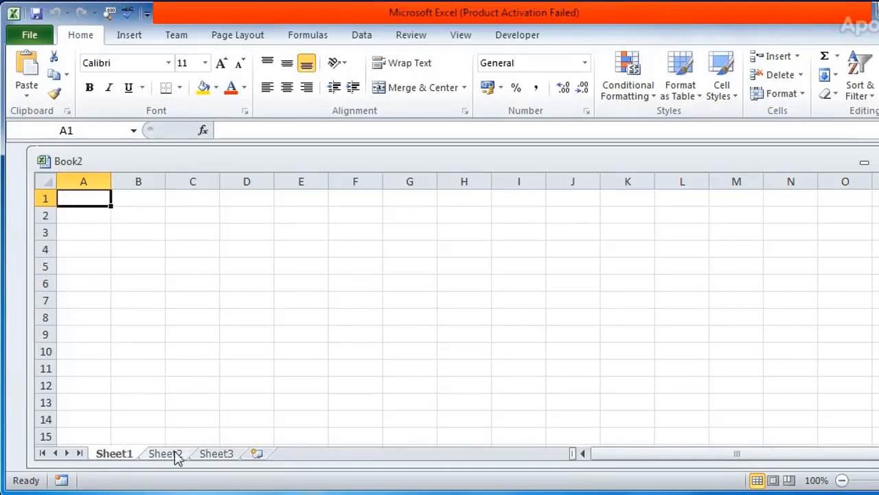
click(395, 317)
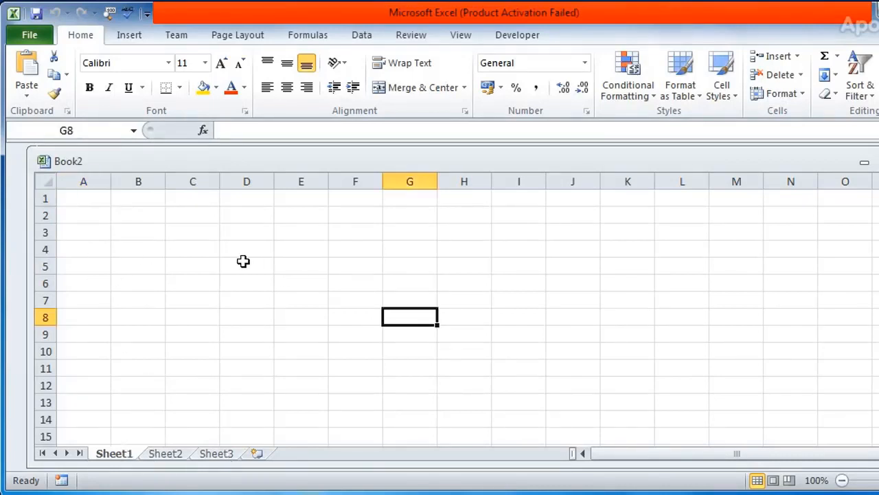
click(205, 243)
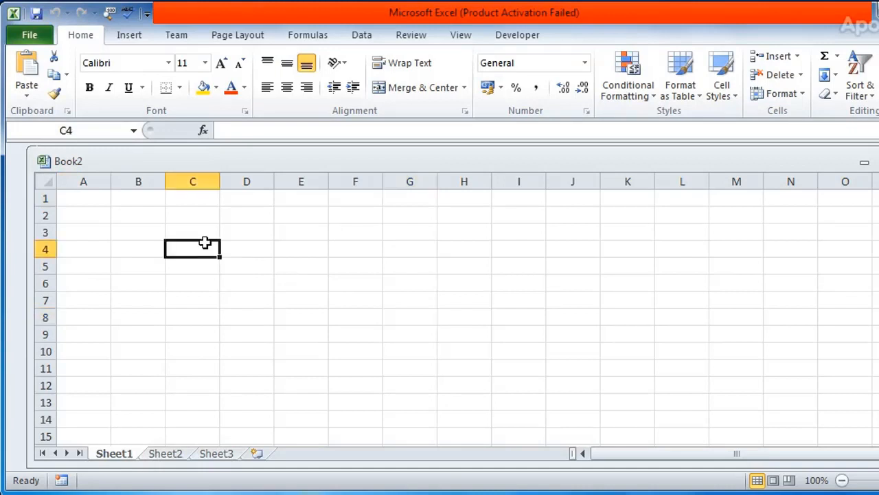
click(90, 202)
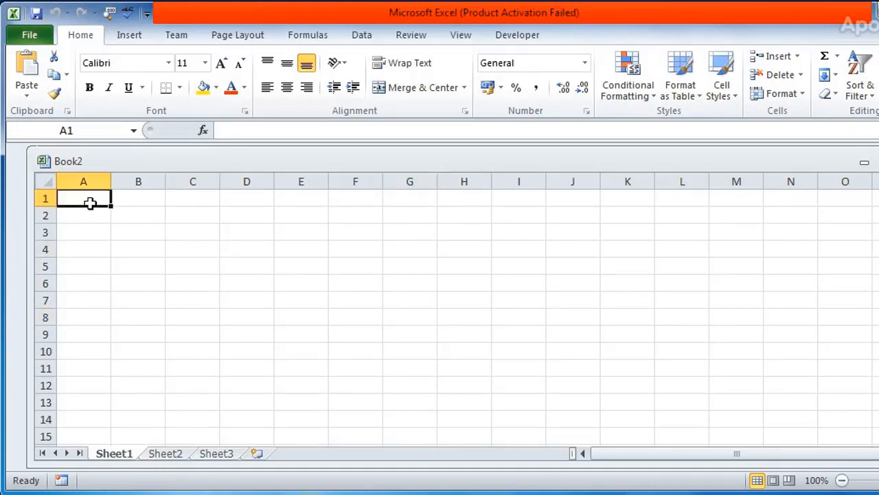
click(32, 37)
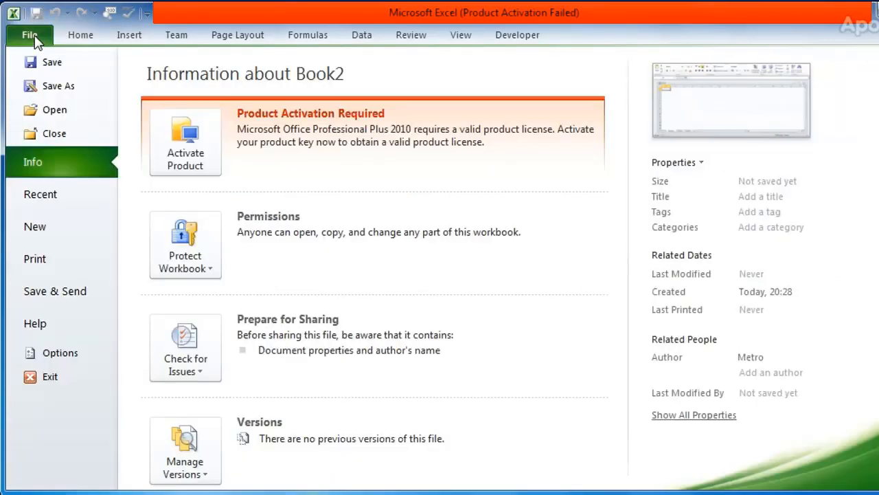
click(86, 140)
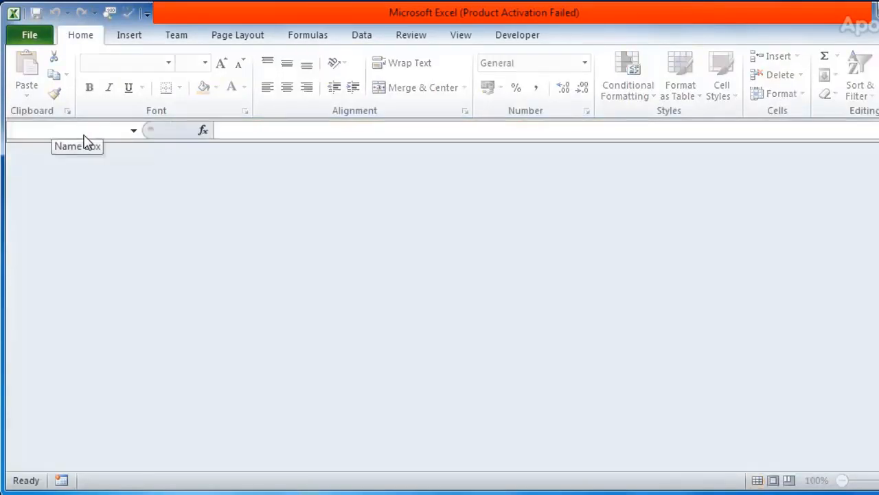
Create a workbook from the Personal Monthly Budget sample template and widen its window to show more columns
click(31, 35)
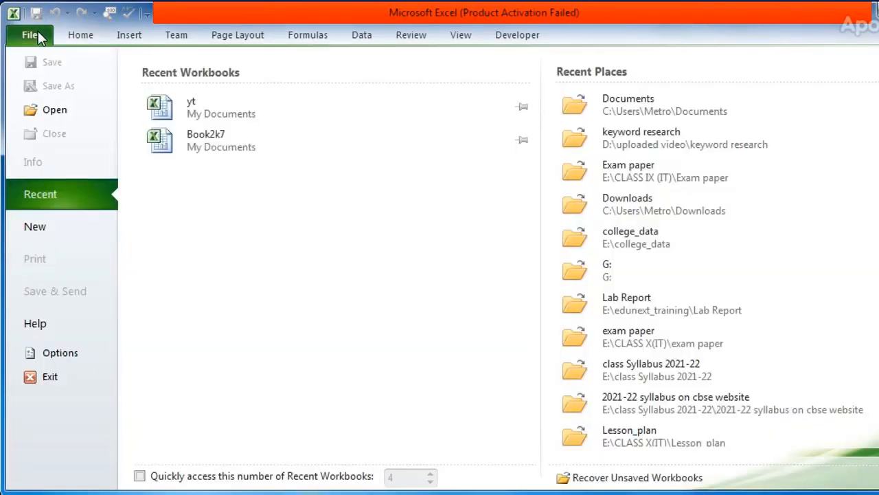
click(64, 231)
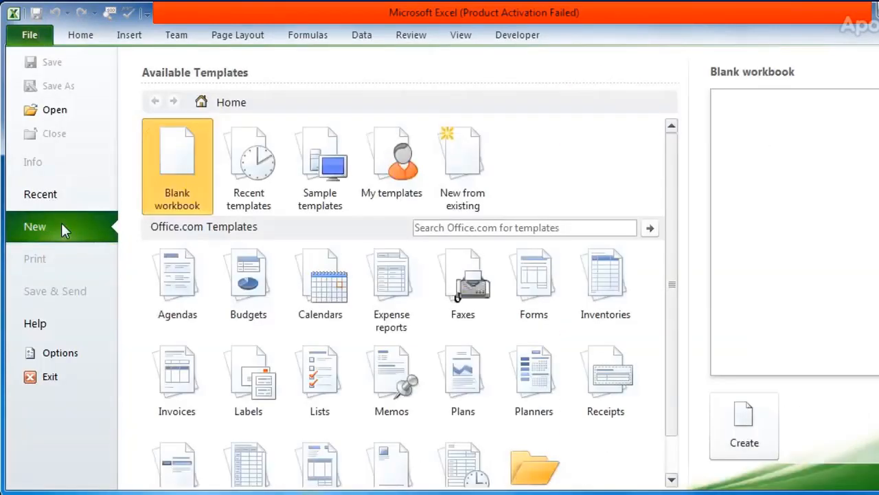
double_click(326, 200)
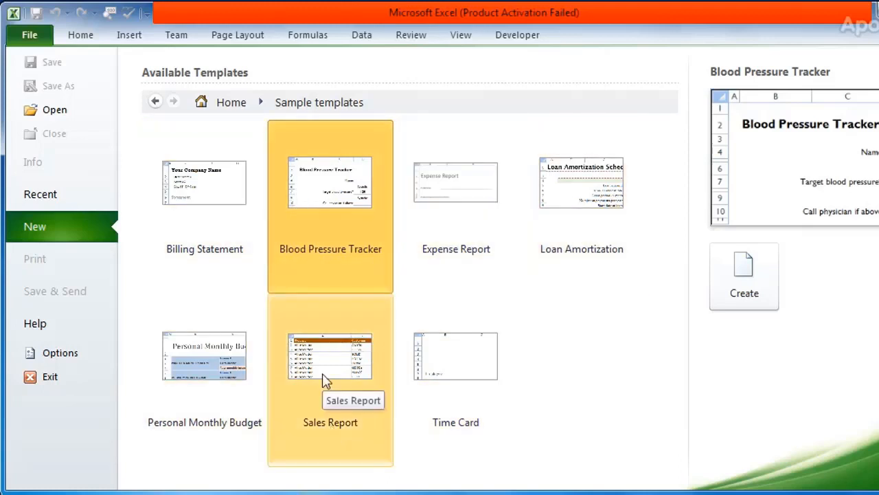
click(232, 364)
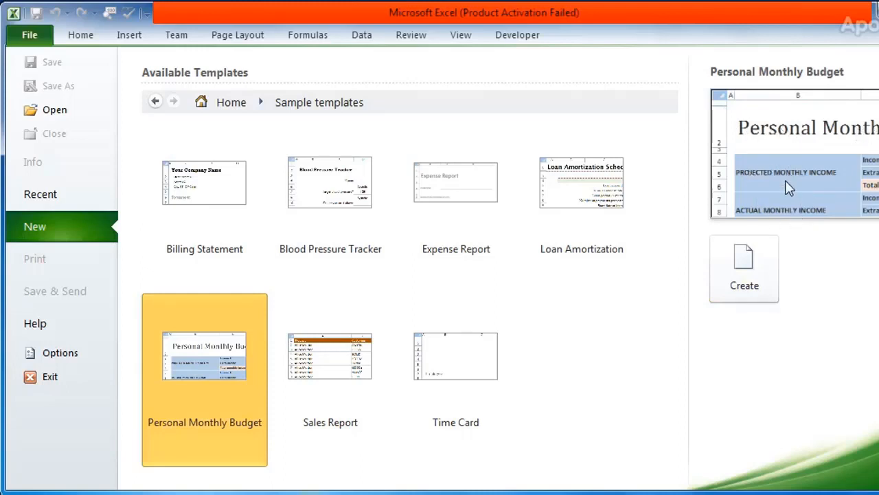
click(742, 279)
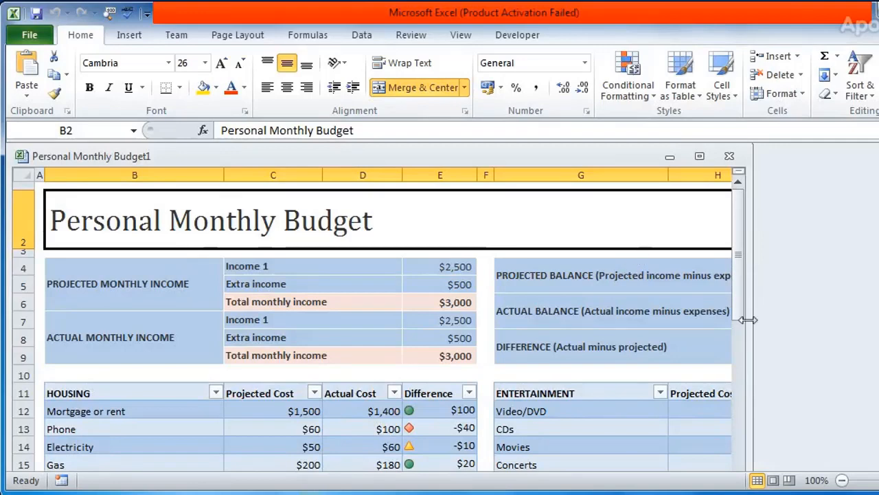
drag(747, 320, 878, 320)
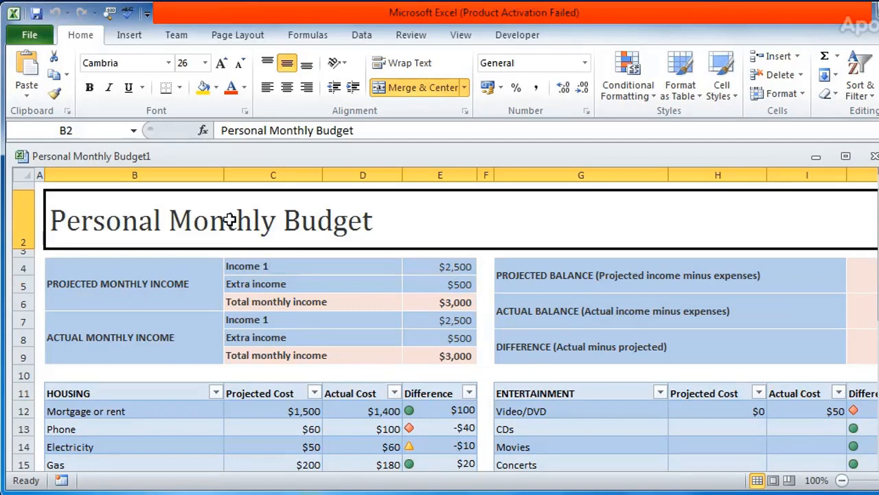
Examine the budget's projected and actual monthly income entries and the items listed in the Housing table
click(119, 284)
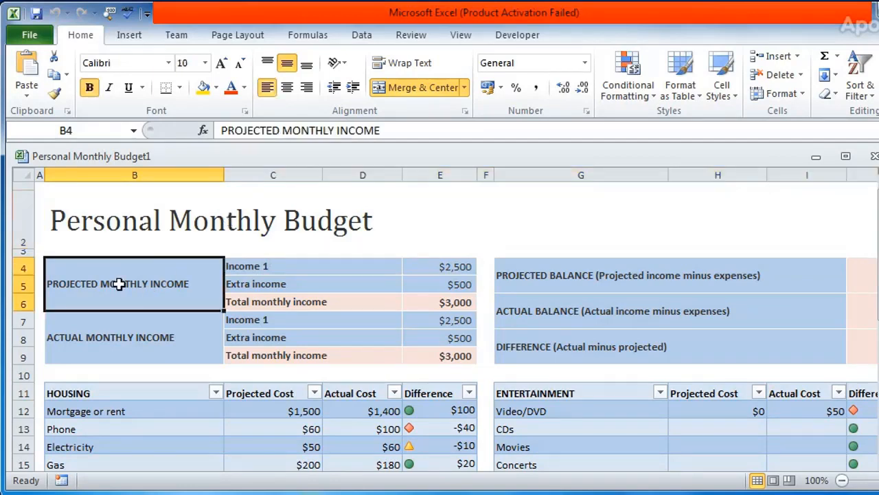
click(271, 287)
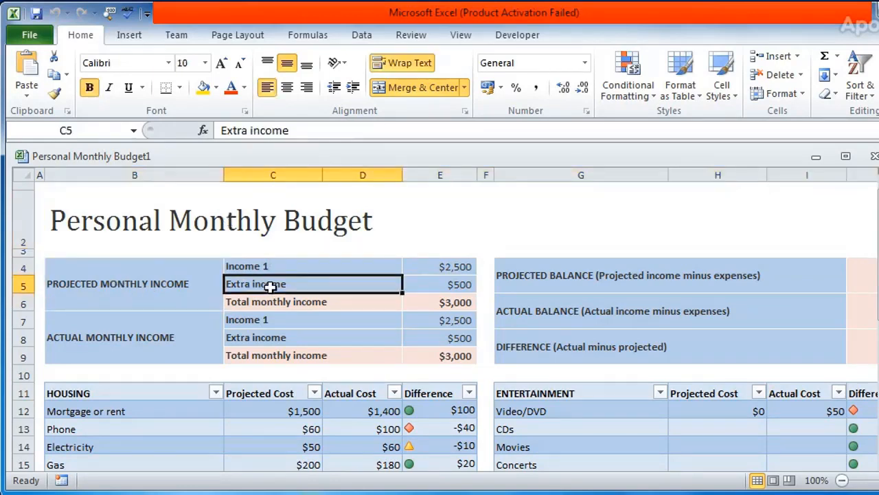
click(450, 287)
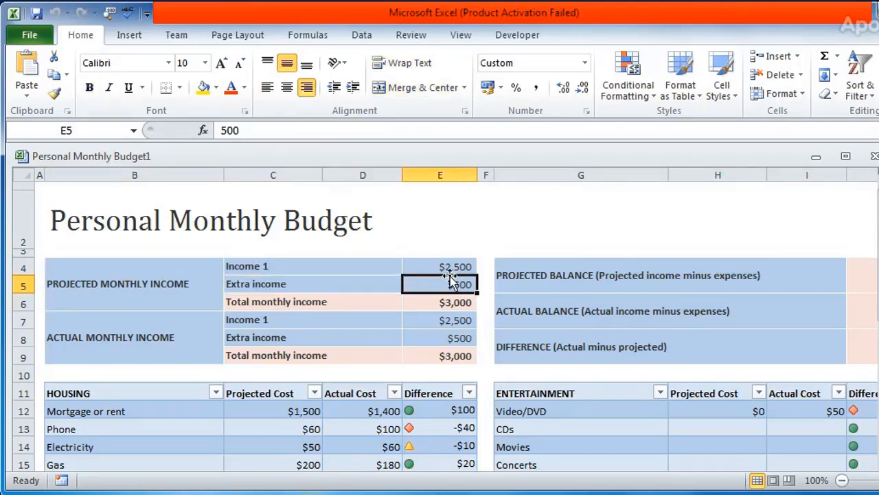
click(454, 270)
click(454, 316)
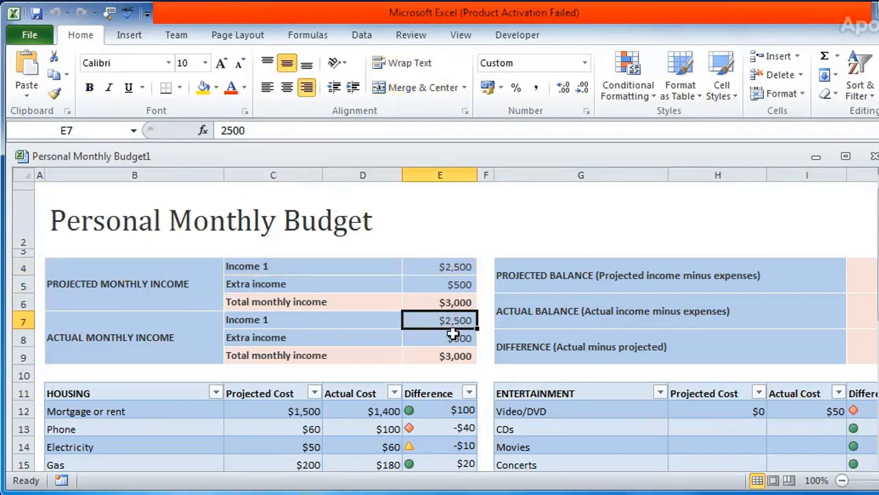
click(453, 335)
click(453, 371)
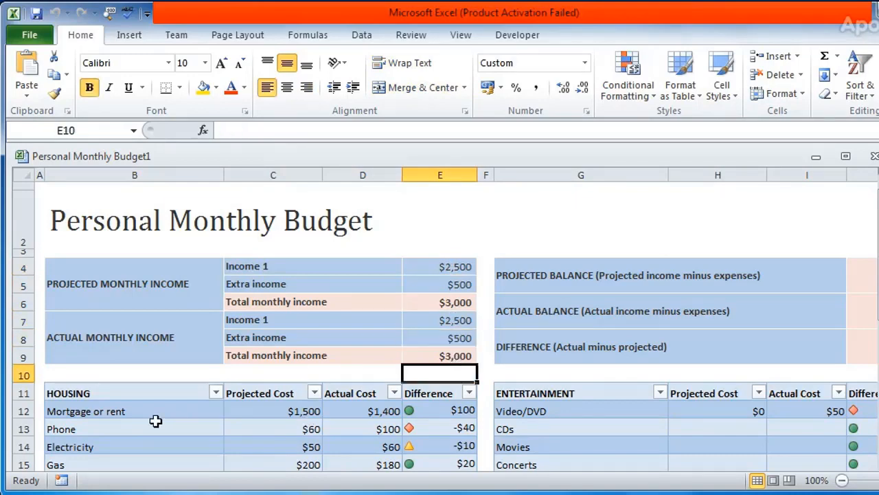
click(108, 428)
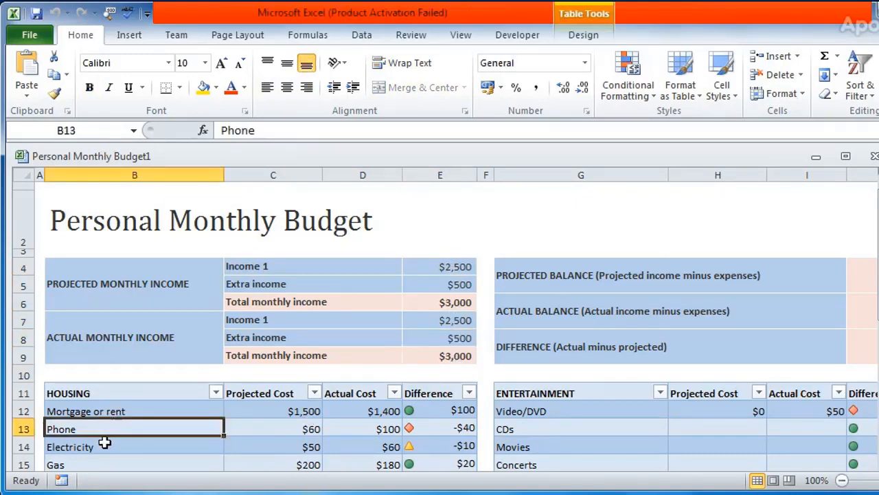
click(105, 445)
click(124, 464)
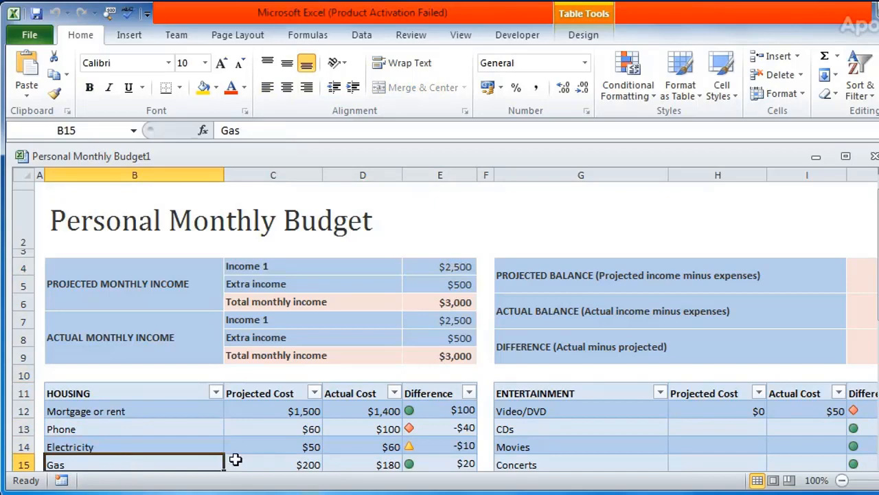
click(563, 491)
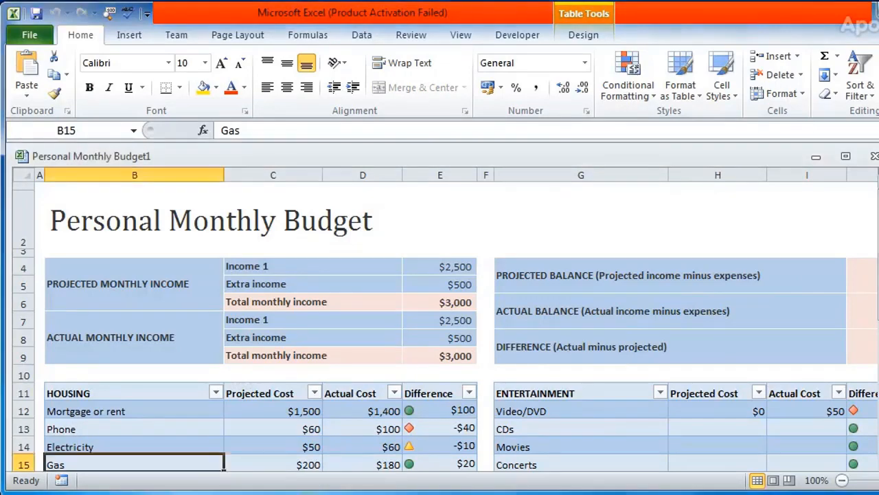
mouse_move(878, 313)
mouse_down()
mouse_move(878, 394)
mouse_move(878, 312)
mouse_up()
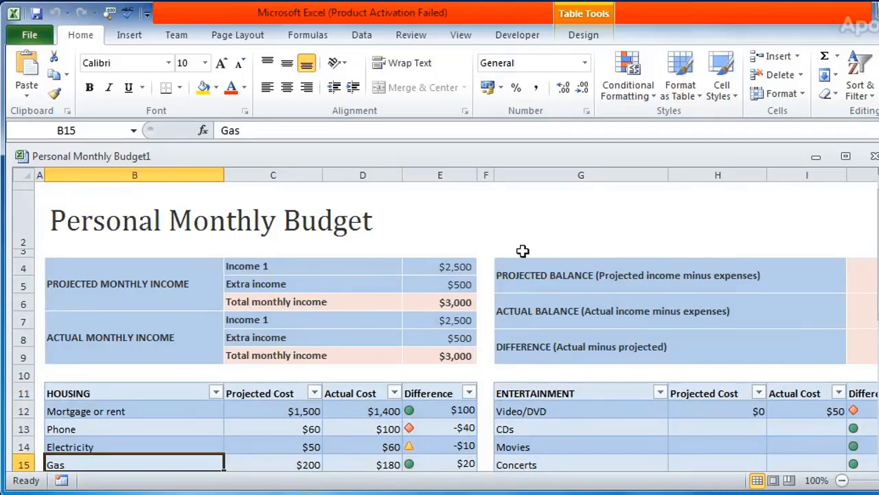
Close the Personal Monthly Budget workbook without saving the changes
click(29, 38)
click(63, 135)
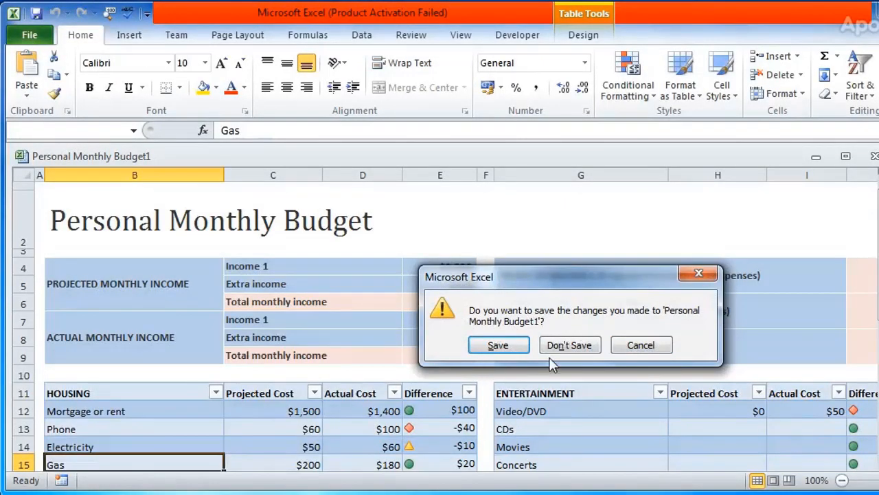
click(577, 346)
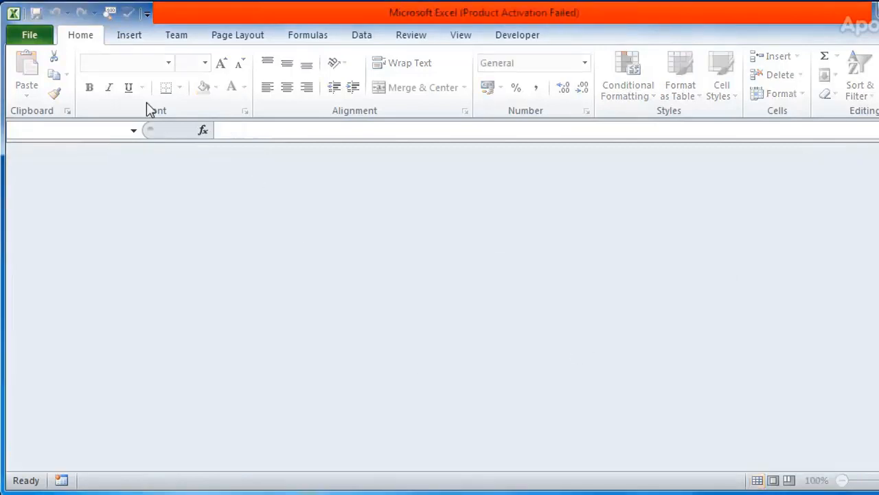
click(31, 38)
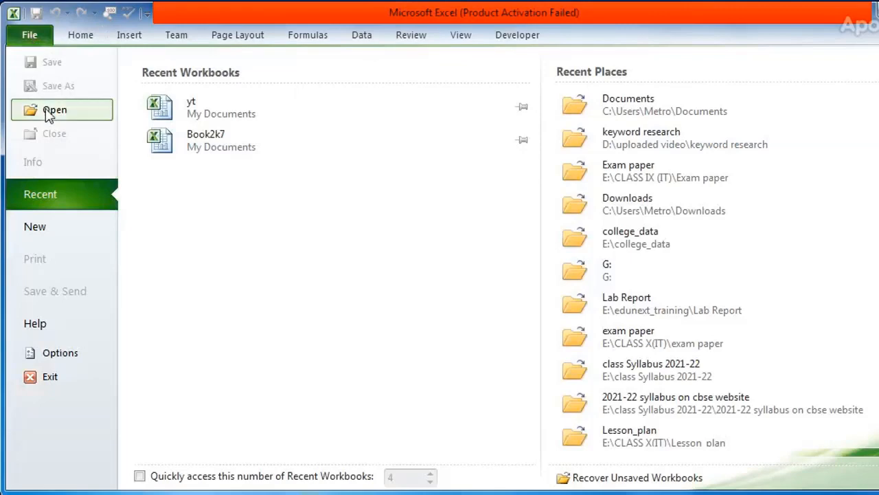
click(62, 236)
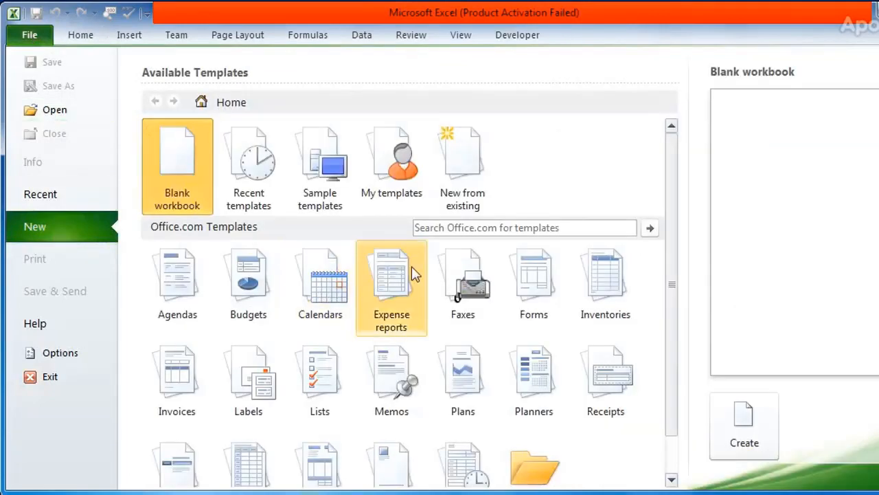
click(333, 195)
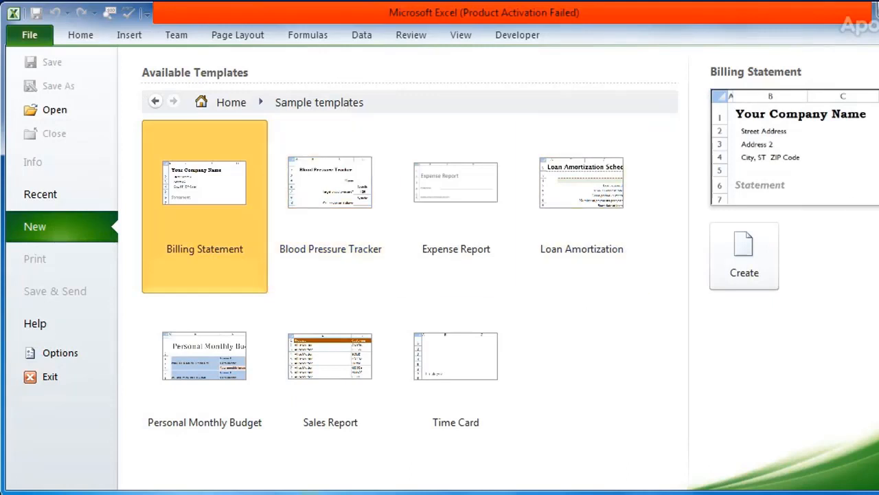
key(Escape)
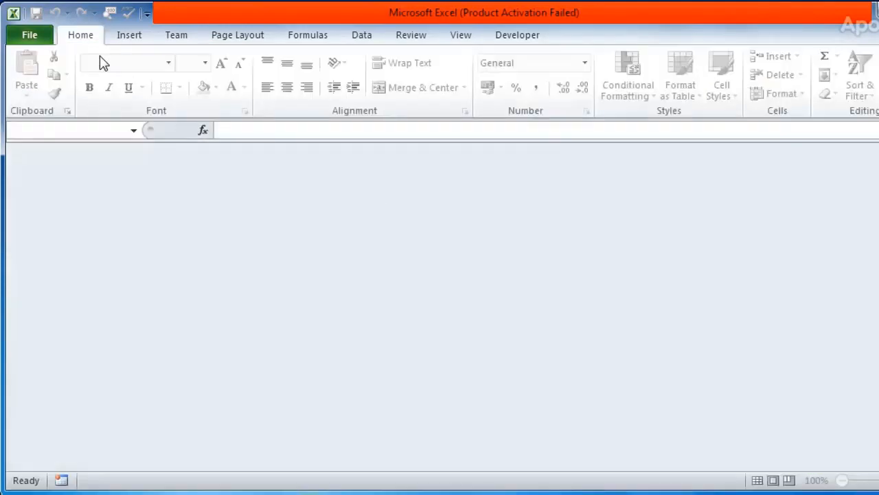
Create a workbook from the Sales Report template among the recent templates and select its Product header cell
click(27, 38)
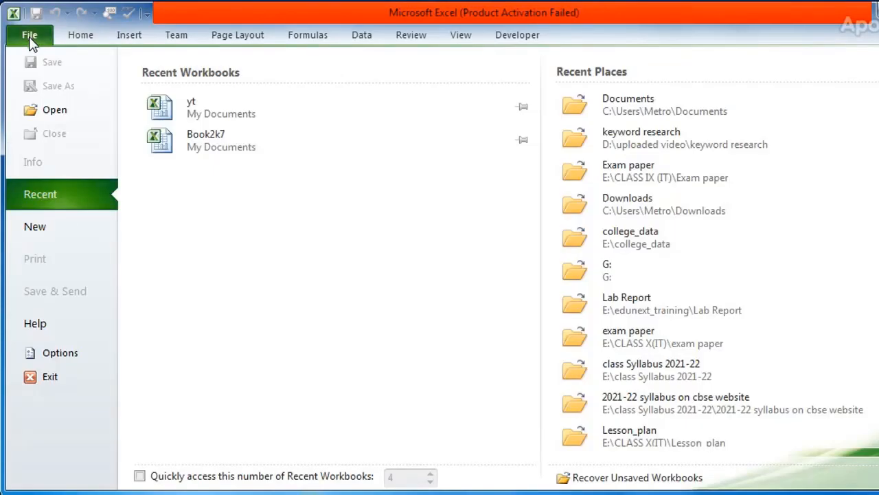
click(69, 224)
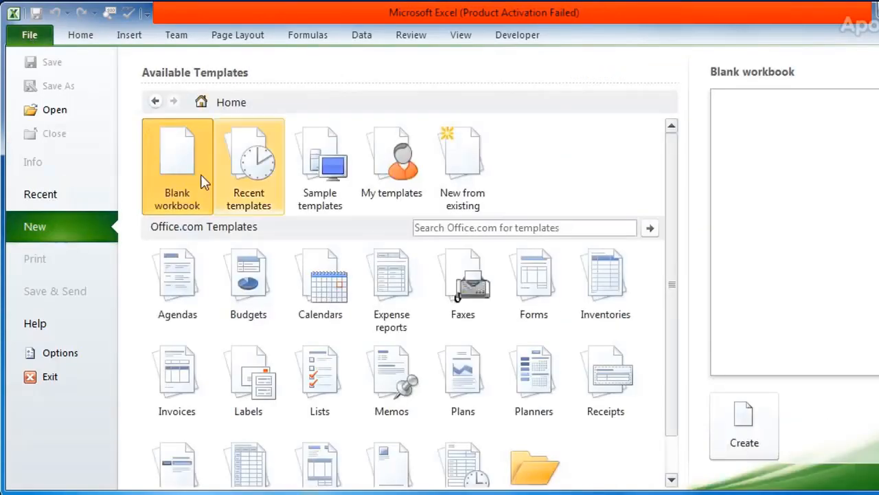
click(255, 188)
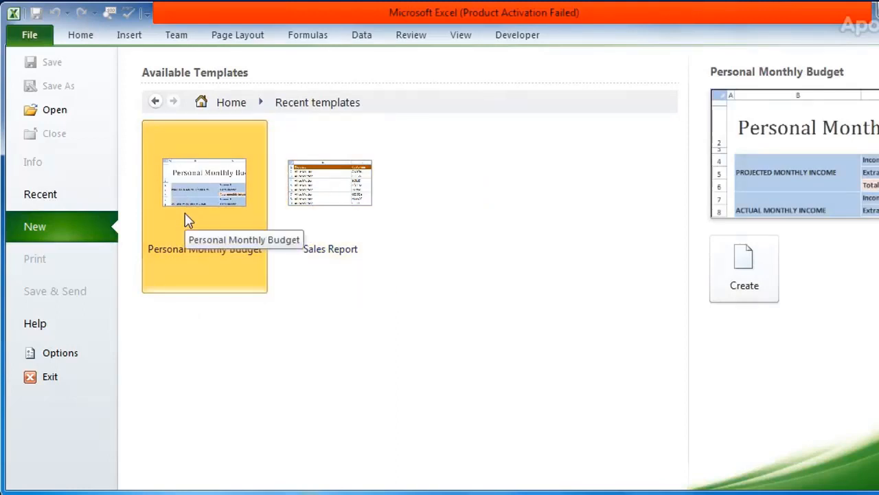
click(310, 240)
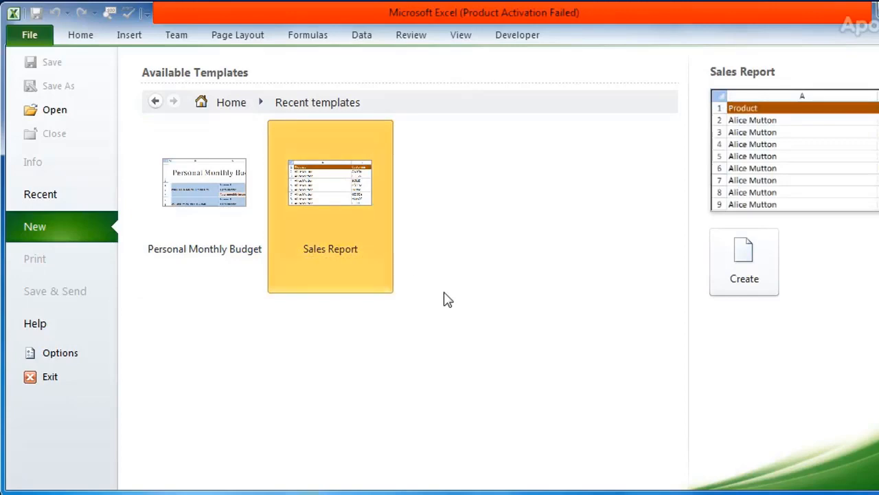
click(744, 282)
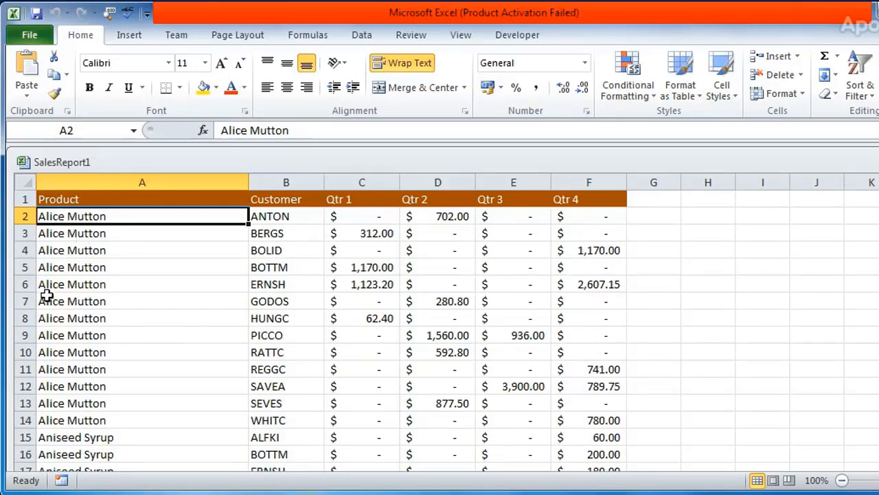
click(76, 271)
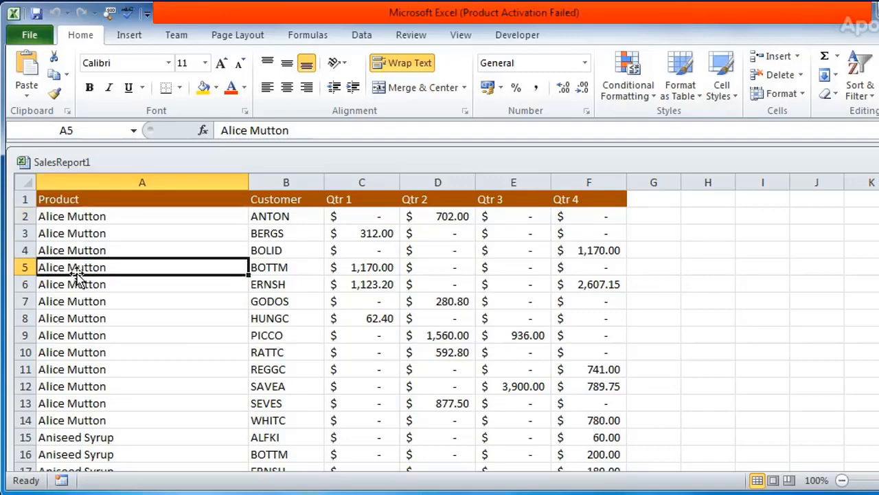
click(76, 201)
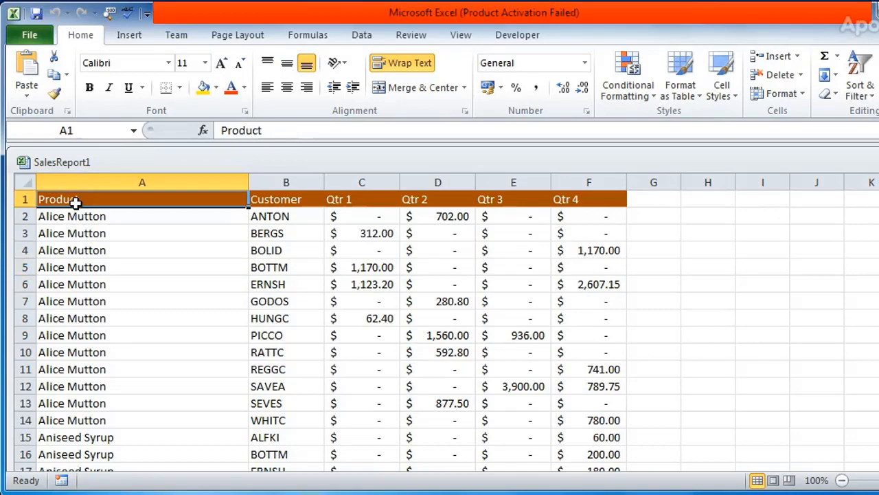
Replace the Product header in cell A1 with "product name"
text(product name)
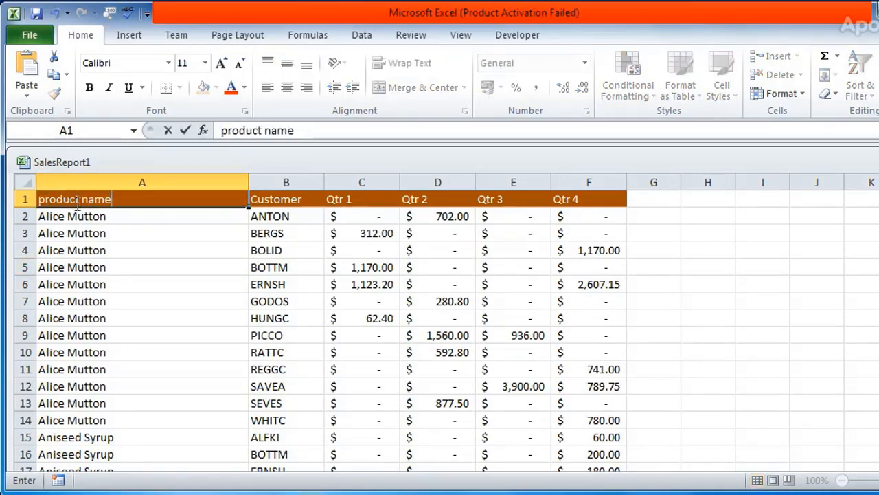
key(Return)
click(75, 200)
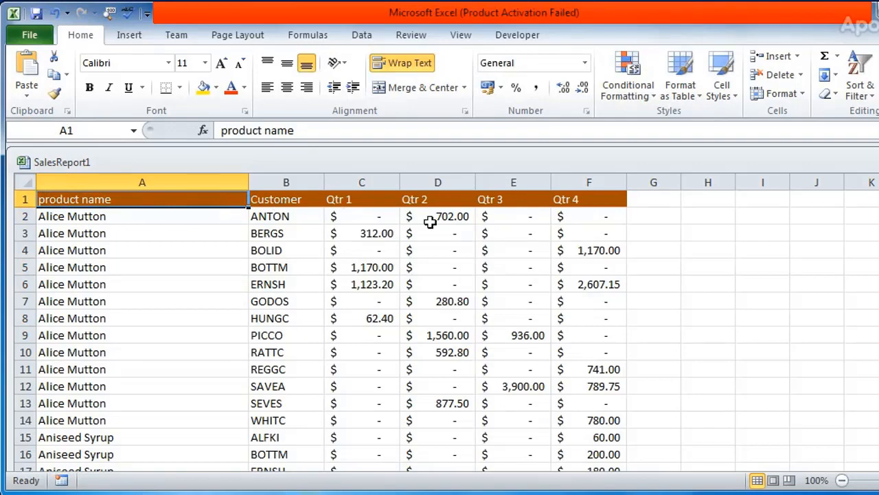
Close the SalesReport1 workbook without saving the changes
click(24, 39)
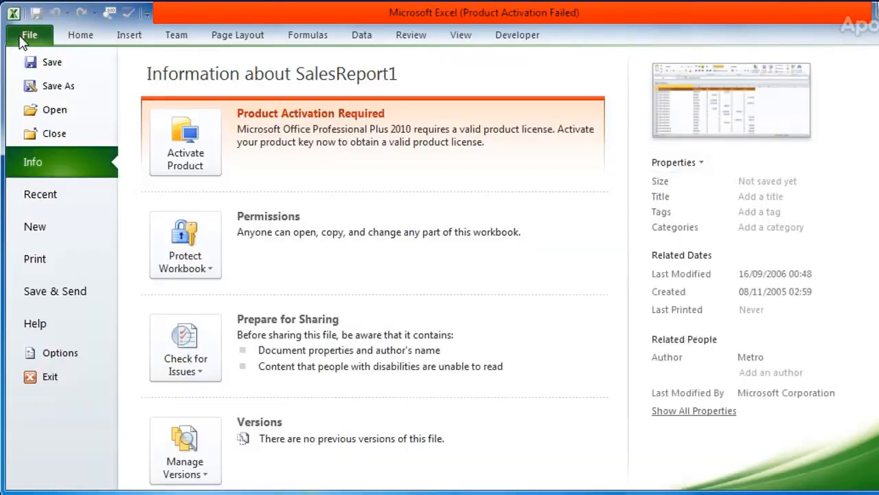
click(62, 133)
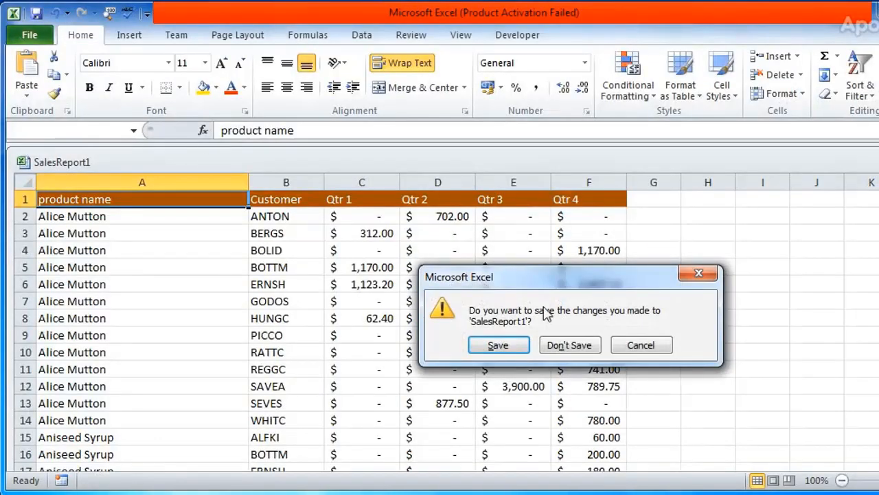
click(583, 351)
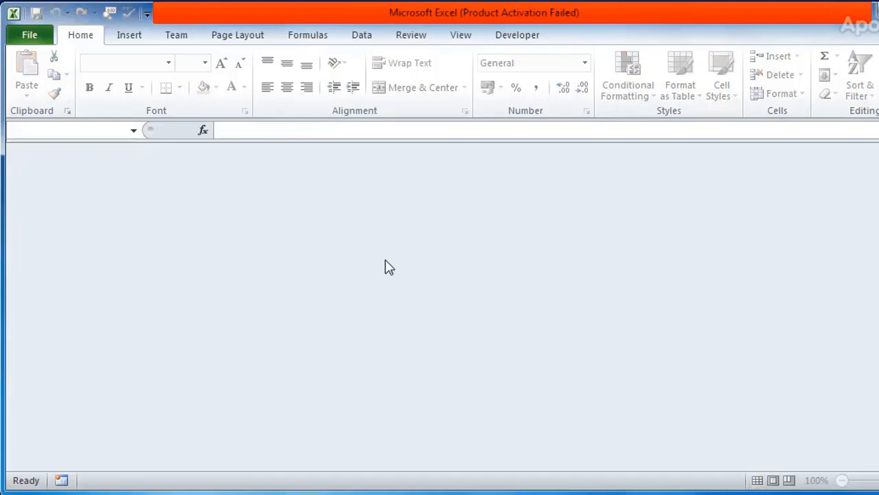
Create a new blank workbook from the available templates
click(26, 41)
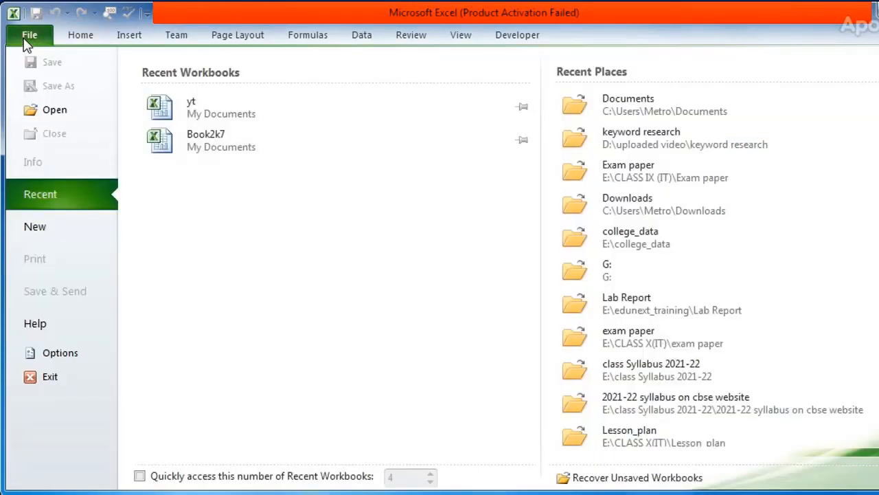
click(35, 228)
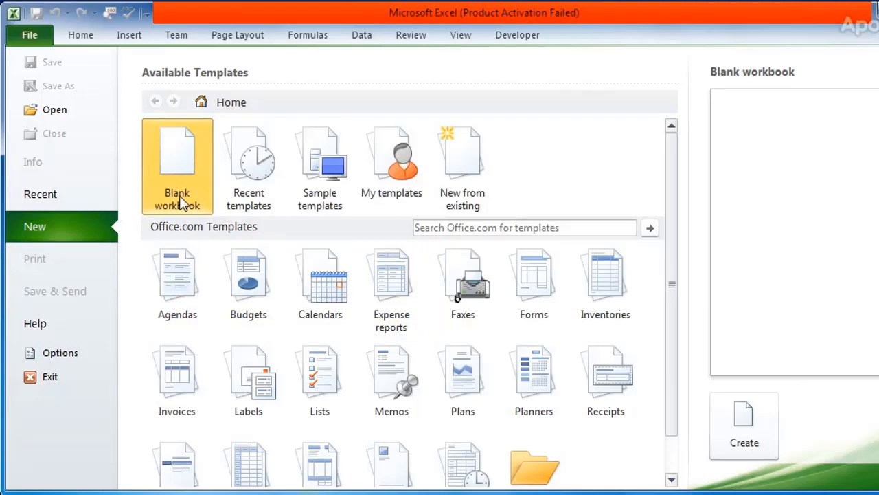
click(747, 437)
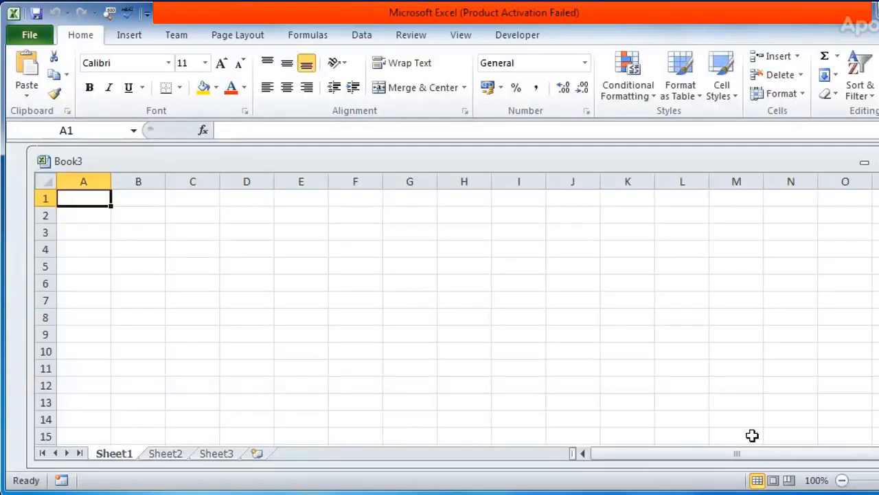
Paste the copied Sales Team table into the blank workbook starting at cell A1
click(90, 218)
click(143, 215)
click(75, 214)
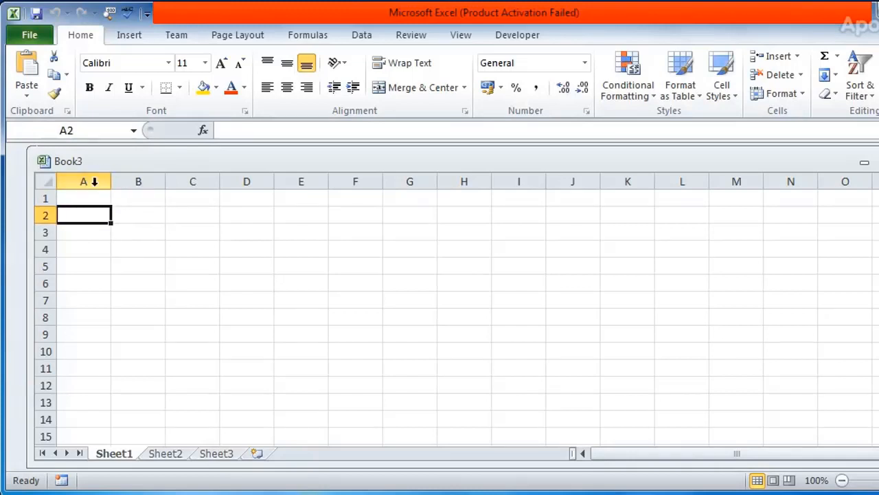
click(90, 198)
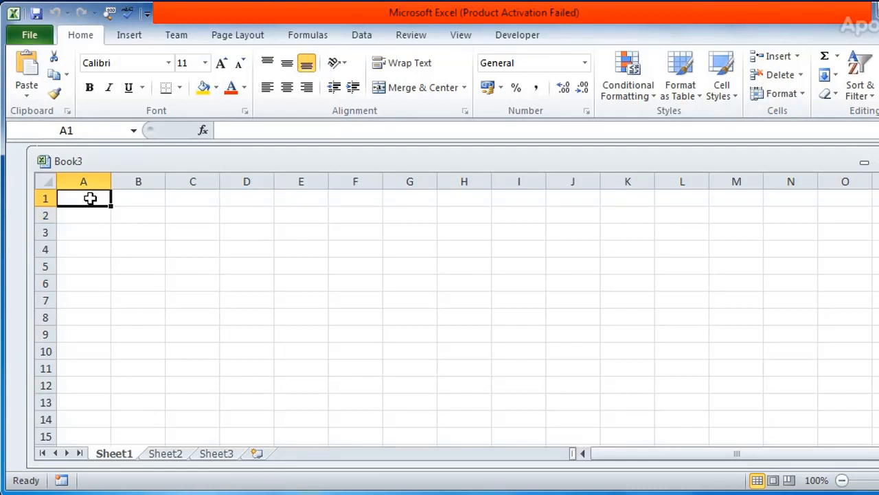
key(ctrl+v)
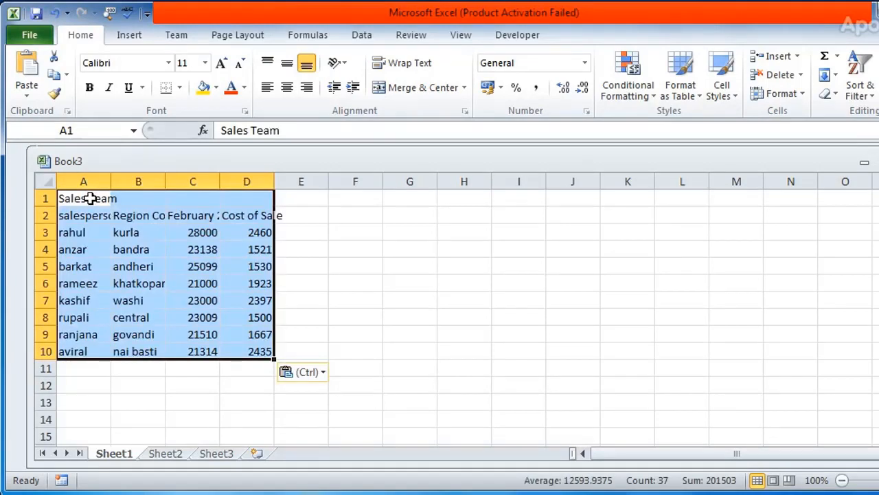
Widen all the sheet's columns equally so the Sales Team table's headings and entries fit
click(41, 181)
drag(110, 181, 109, 180)
double_click(109, 180)
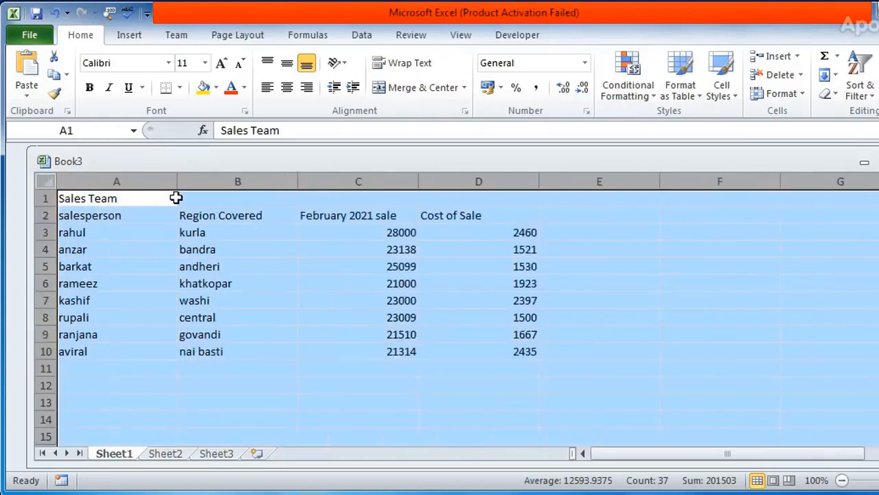
click(318, 277)
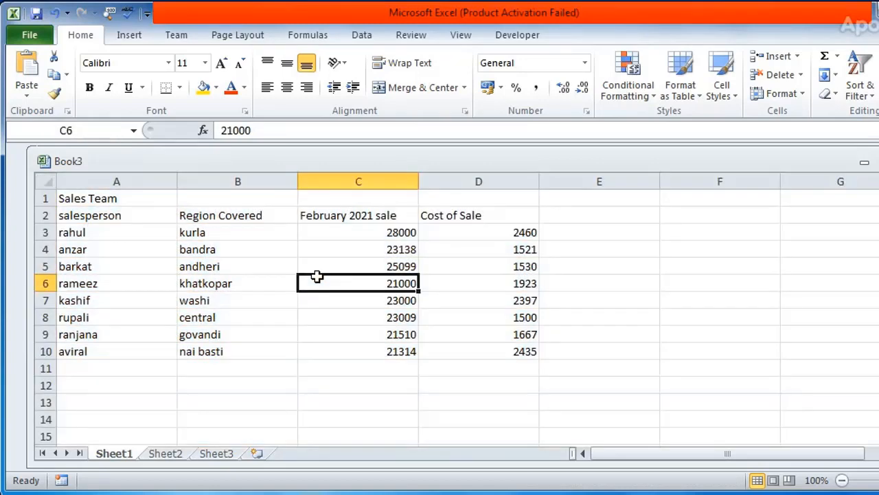
Format the Sales Team title in A1 as bold 22-point text and widen column A to fit it
click(93, 199)
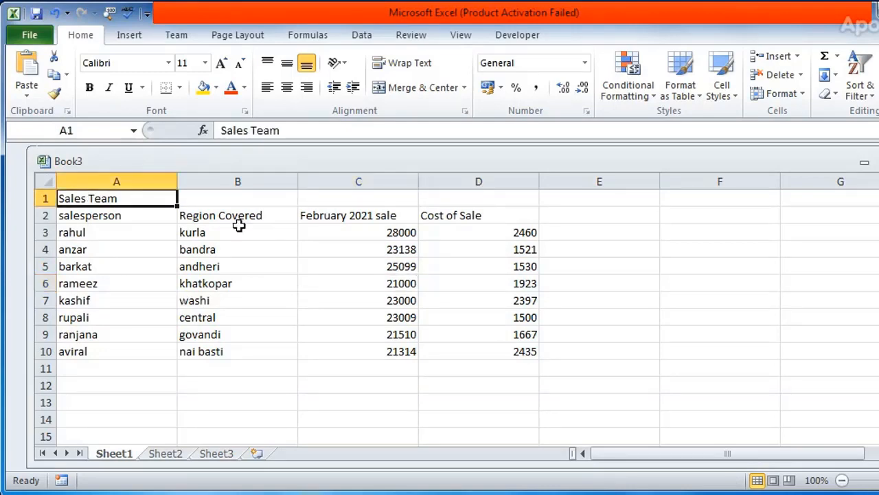
click(89, 87)
click(225, 66)
click(225, 65)
click(225, 65)
click(224, 65)
click(224, 65)
click(225, 66)
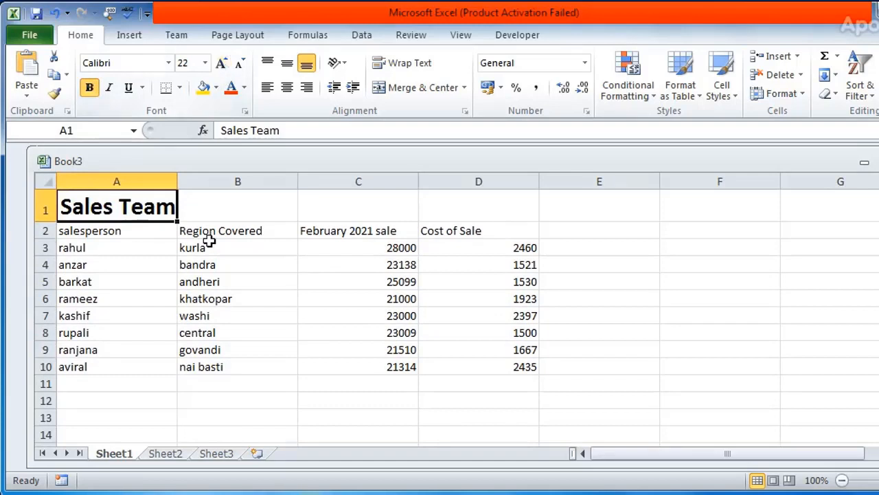
drag(177, 181, 202, 181)
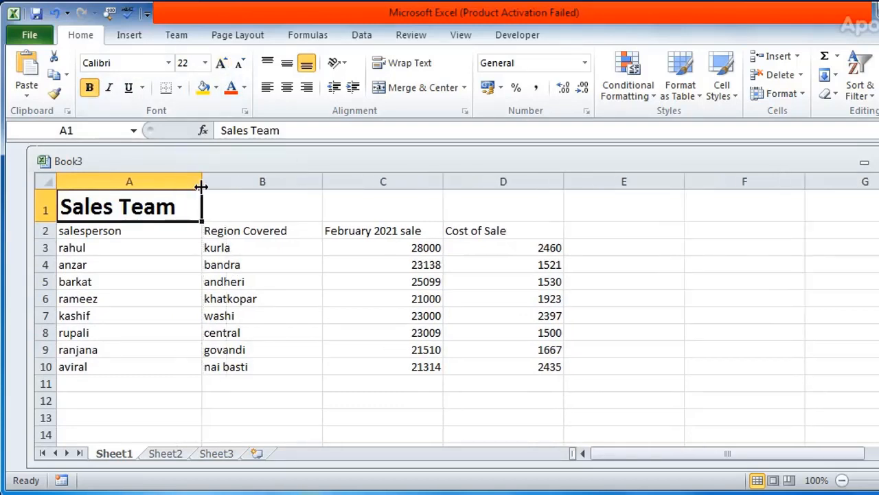
Apply a yellow fill to the table's header cells A2 to D2
click(122, 230)
drag(122, 231, 464, 227)
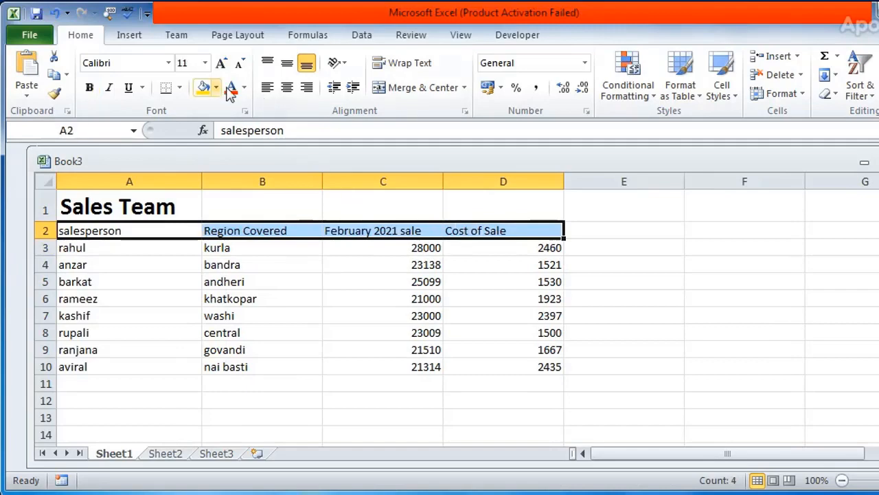
click(202, 87)
click(242, 296)
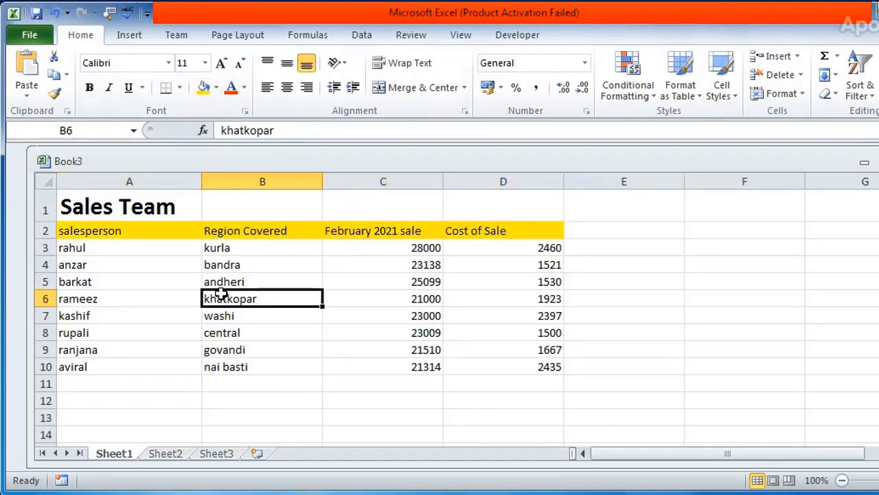
click(401, 288)
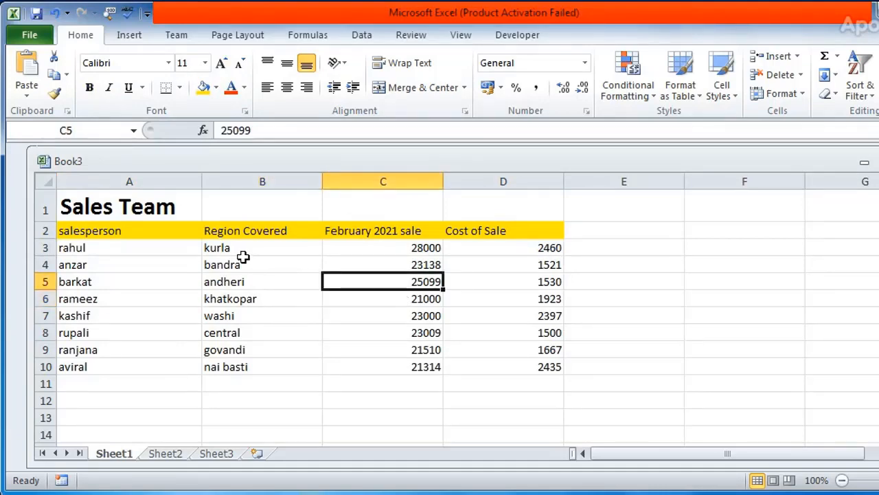
click(112, 248)
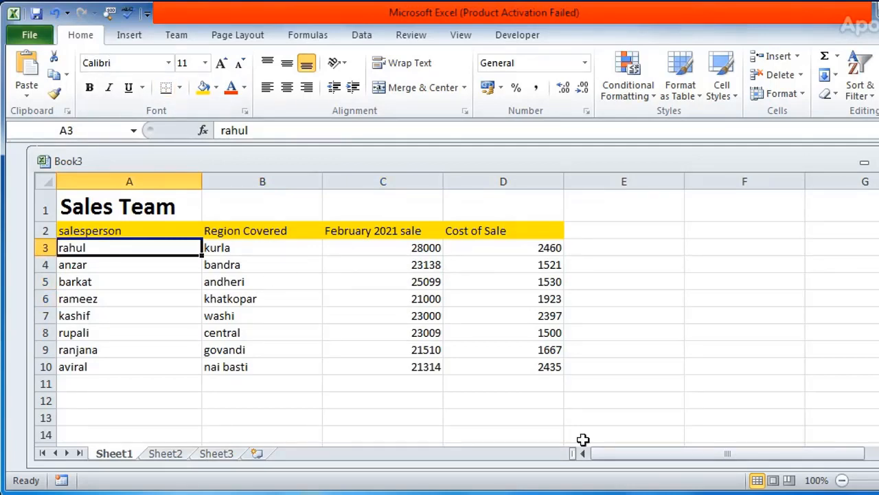
key(ctrl+n)
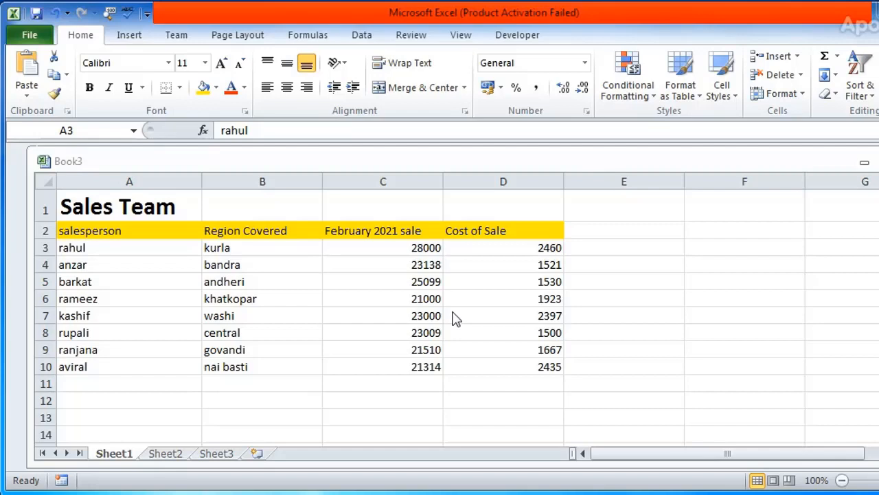
key(ctrl+Home)
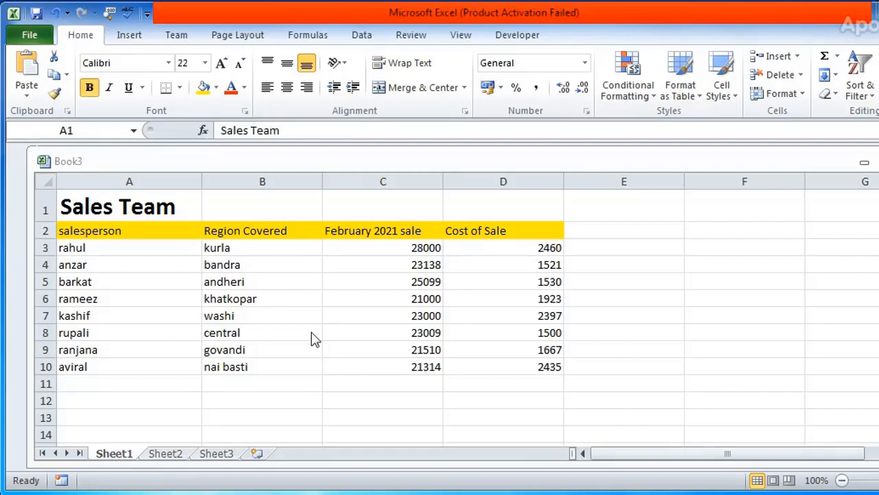
click(96, 211)
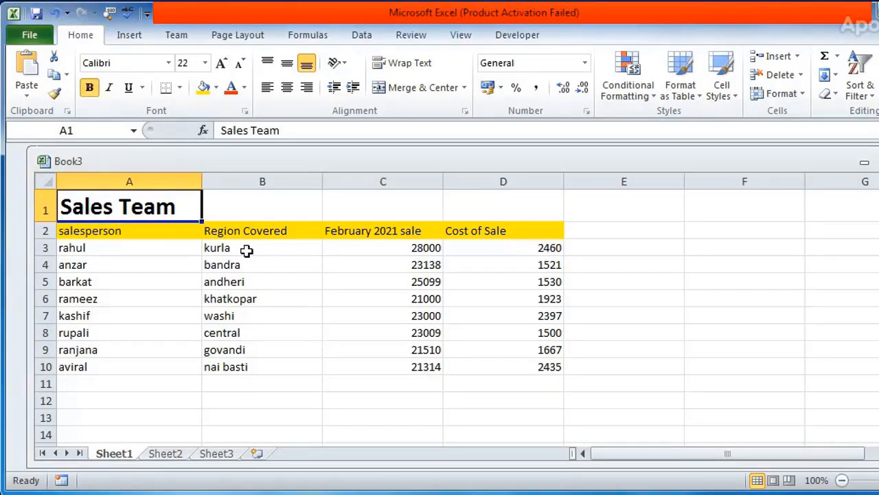
click(33, 36)
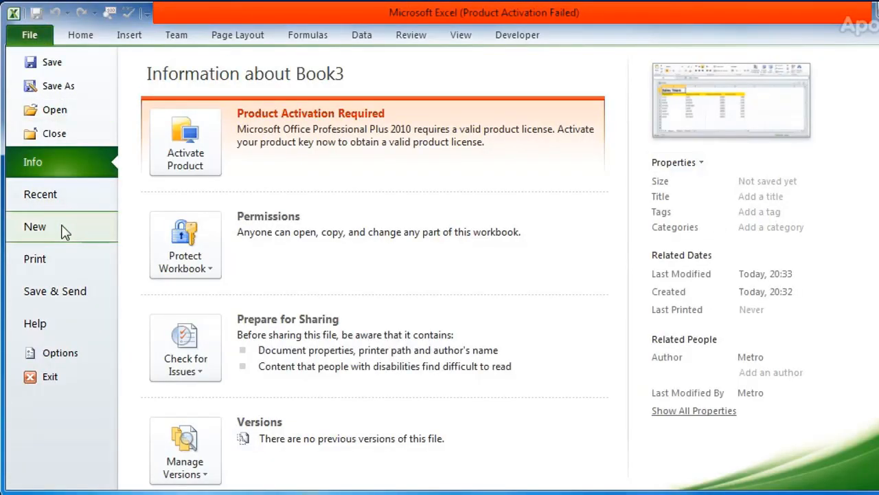
key(Escape)
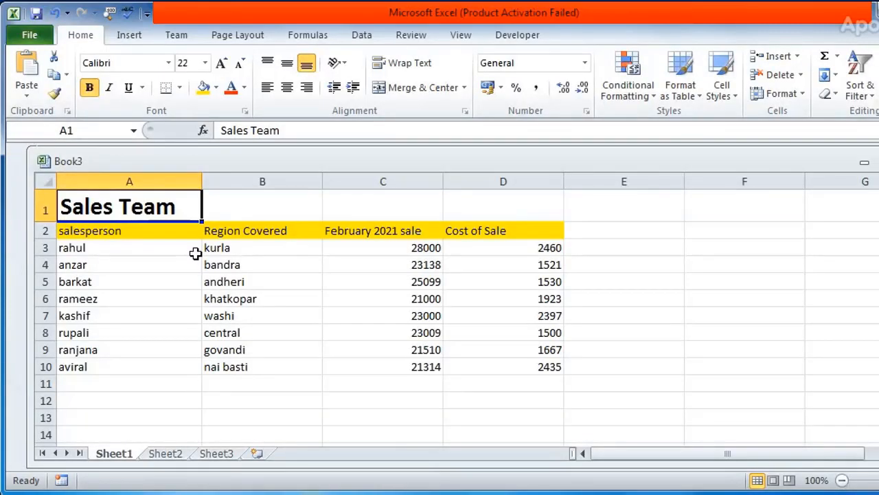
click(331, 243)
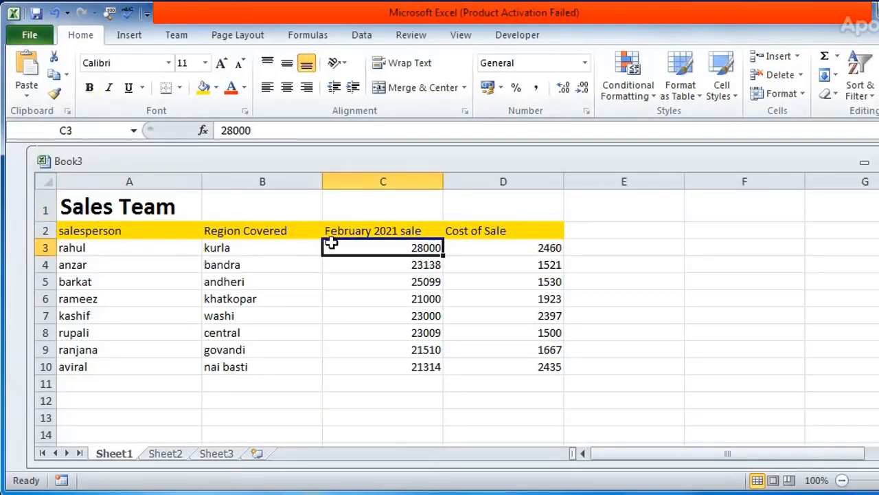
Create another blank workbook and reposition its window over the Sales Team workbook
key(ctrl+n)
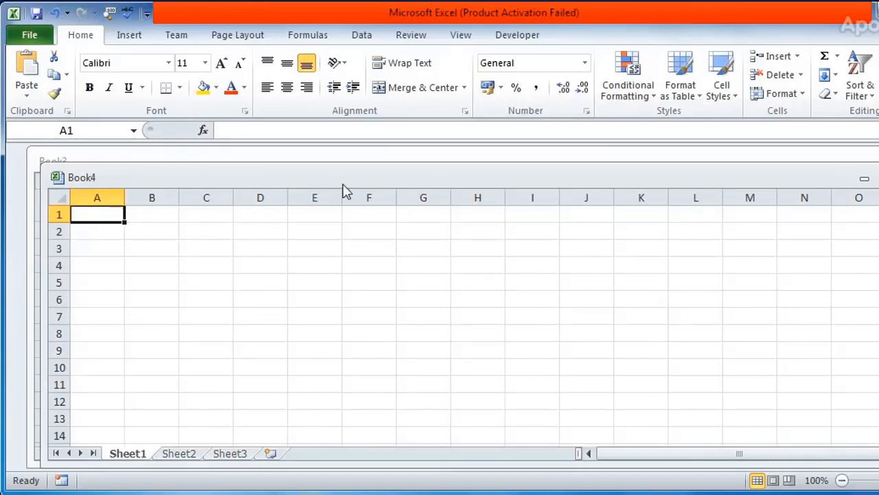
drag(352, 184, 402, 184)
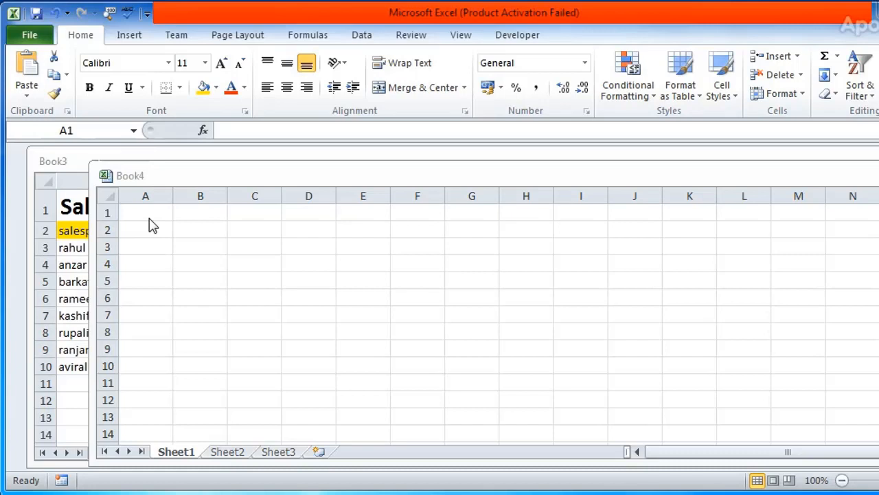
click(203, 182)
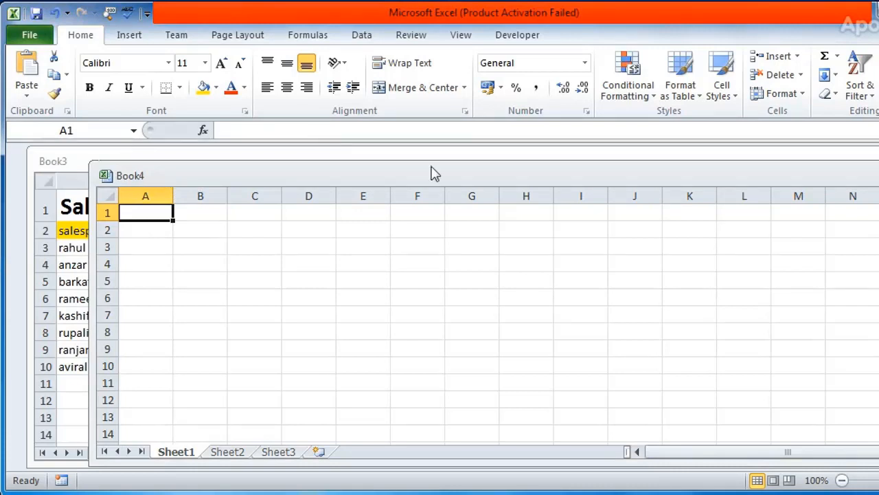
drag(471, 171, 406, 157)
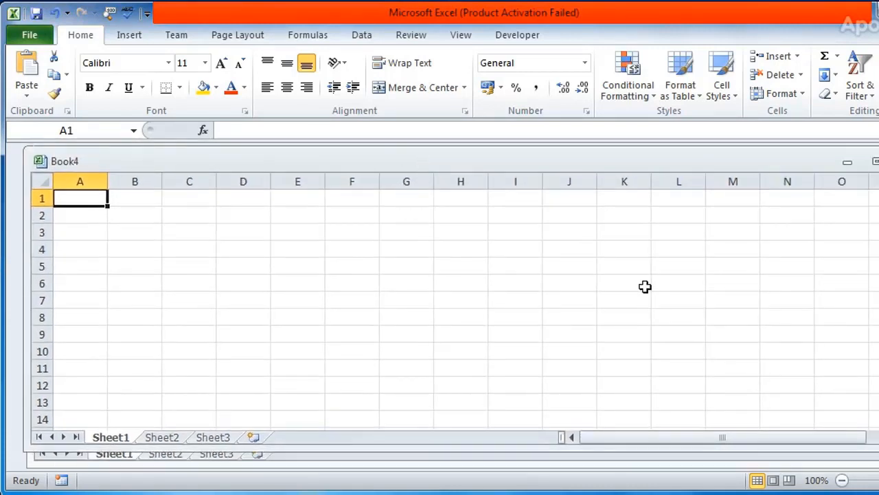
Close the empty Book4 workbook and select the salesperson header cell A2 in the Sales Team workbook
click(391, 229)
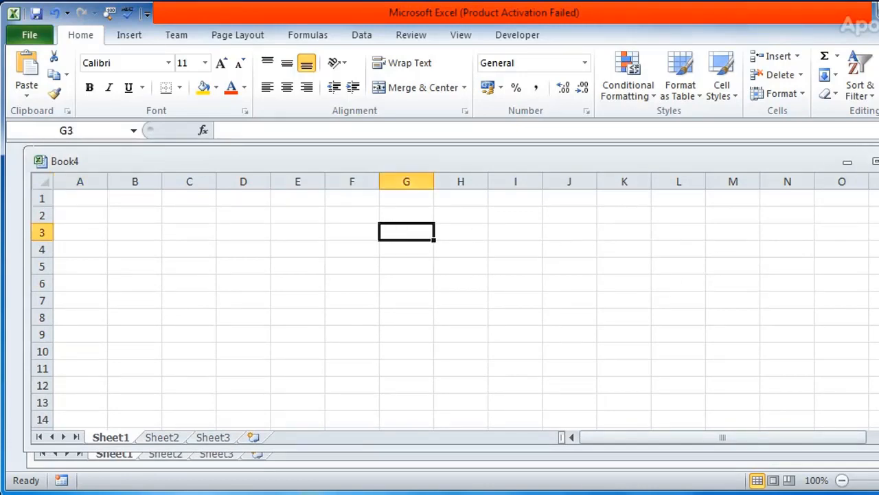
key(ctrl+w)
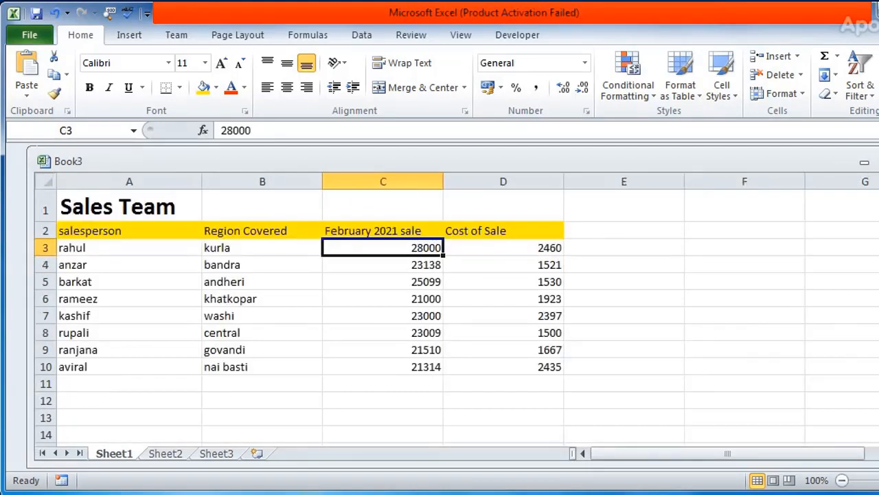
click(76, 250)
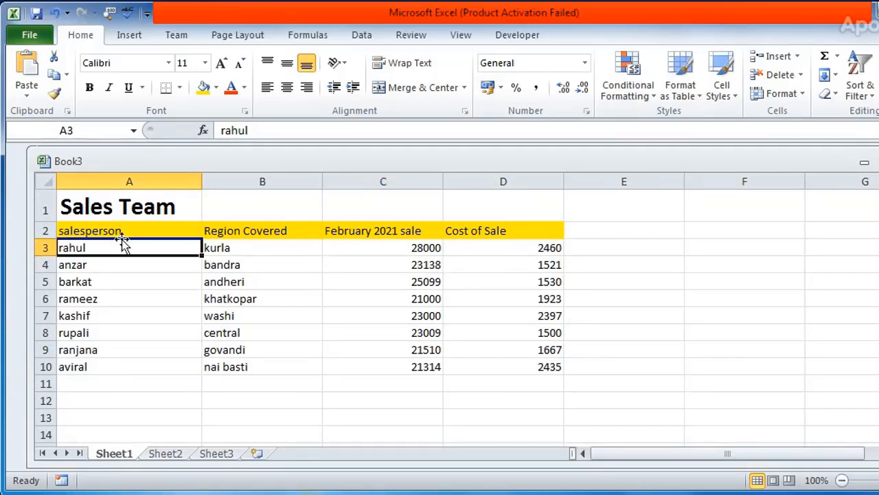
click(119, 210)
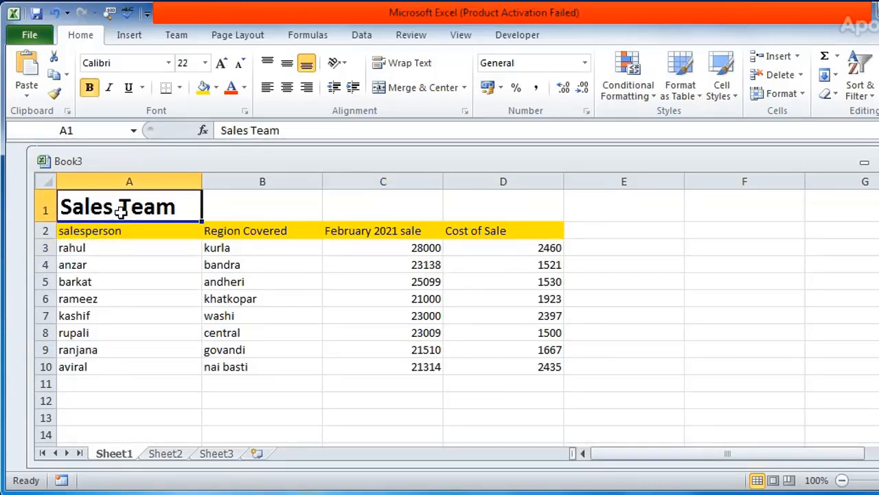
click(117, 233)
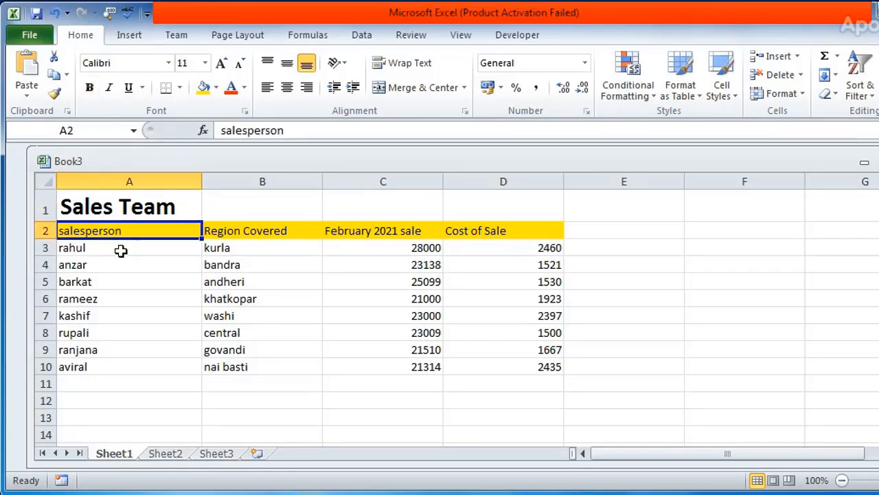
click(121, 251)
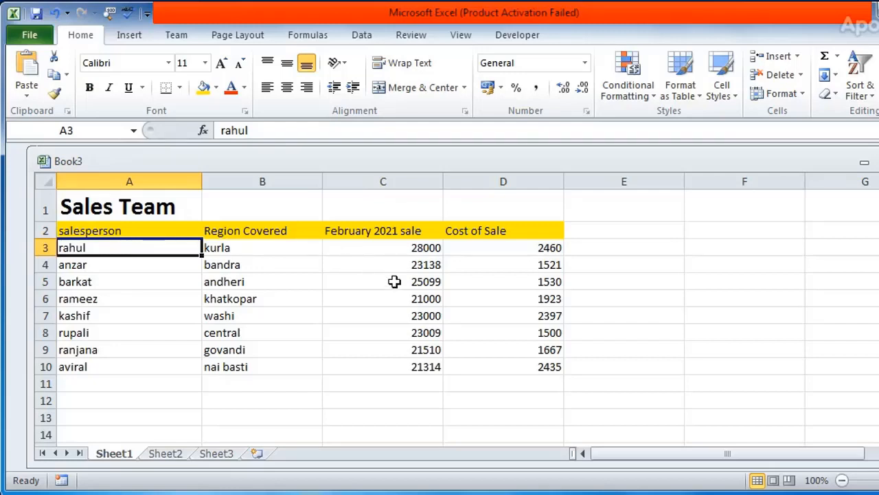
click(95, 267)
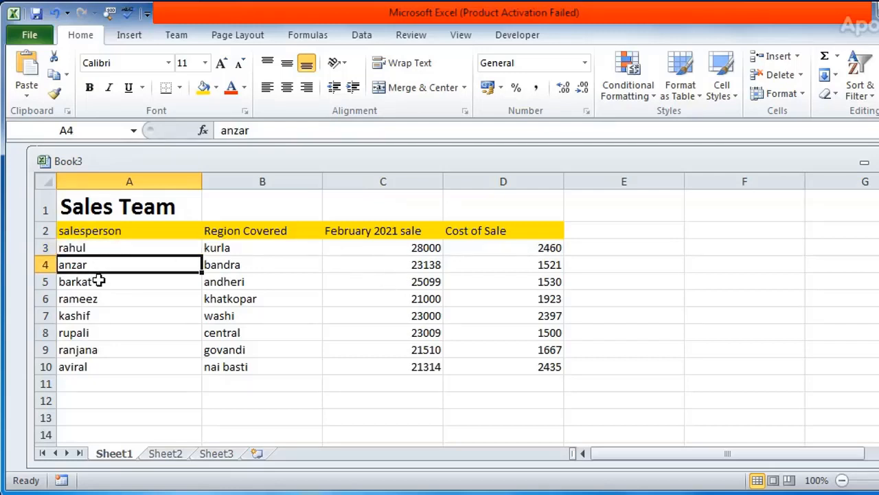
click(100, 280)
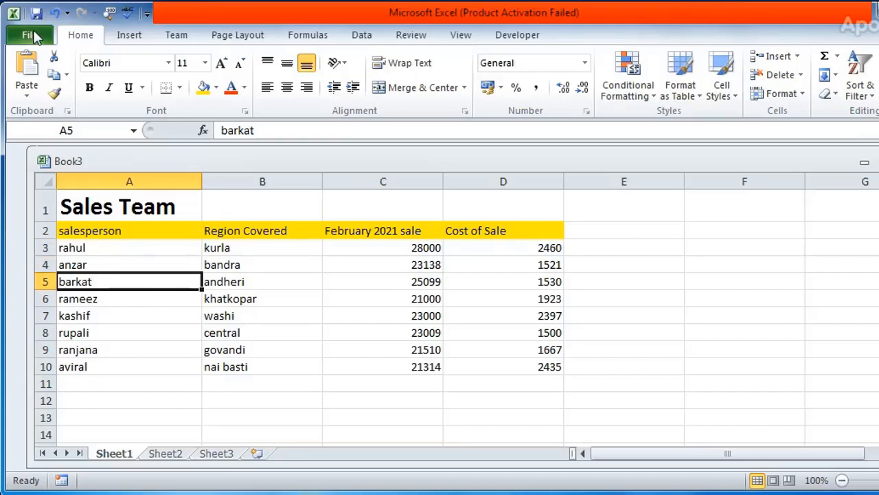
click(31, 35)
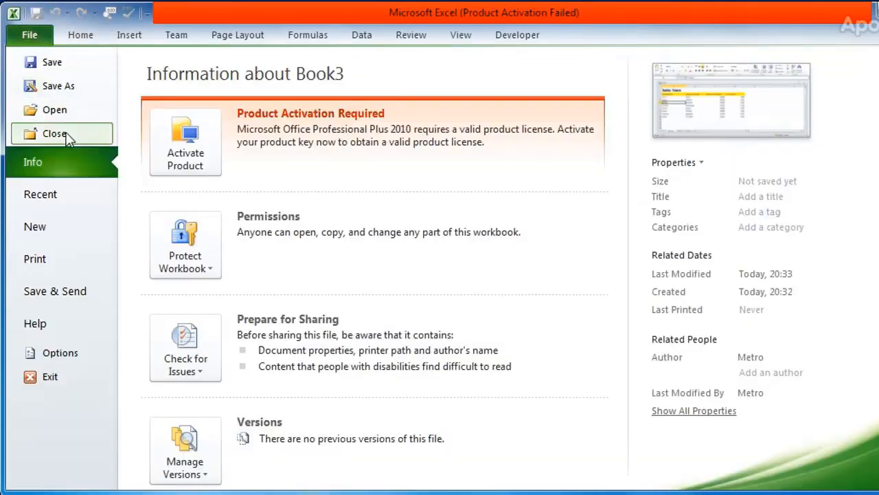
click(61, 66)
key(F12)
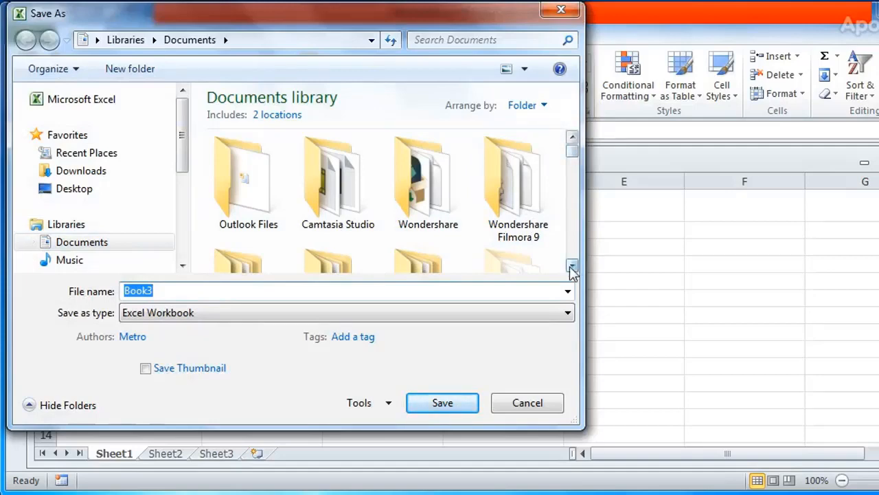
click(537, 402)
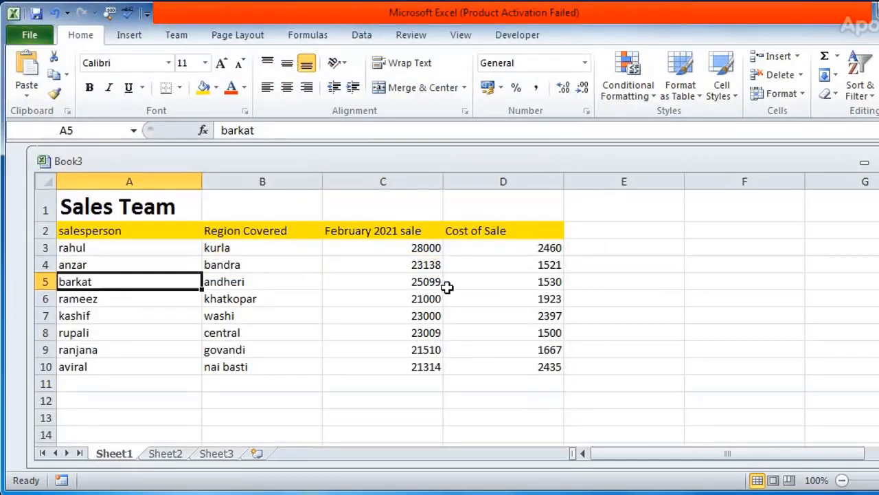
click(108, 249)
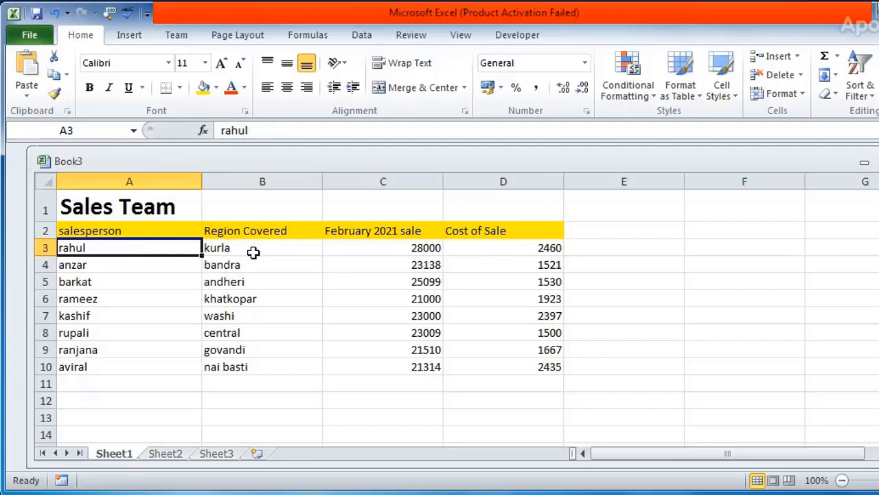
click(254, 251)
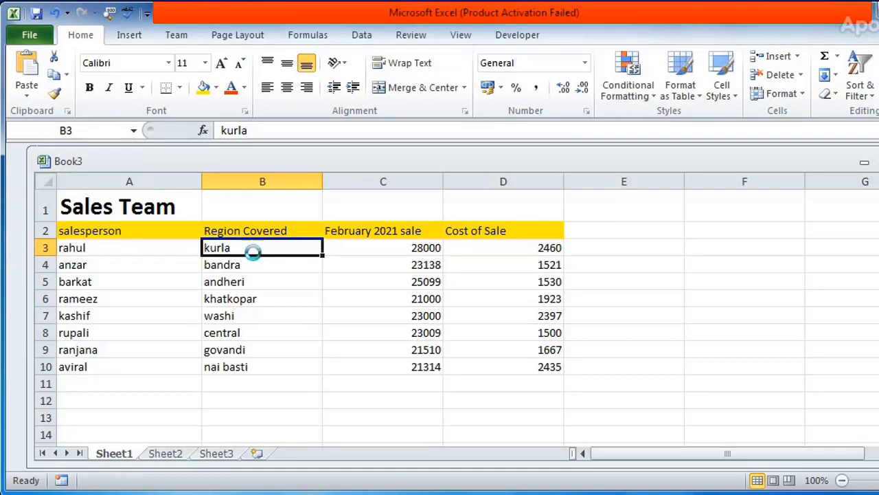
Start saving the Sales Team workbook and browse to Local Disk (D:) as the save location
key(ctrl+s)
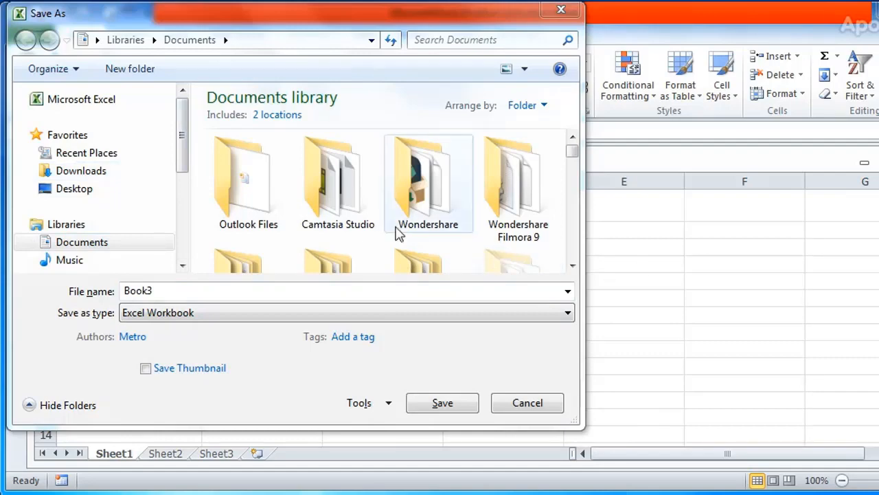
drag(181, 156, 184, 213)
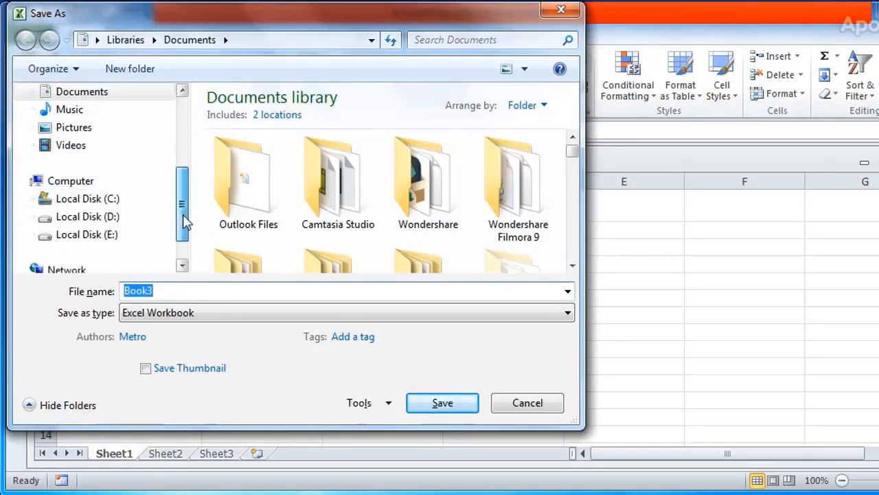
click(88, 216)
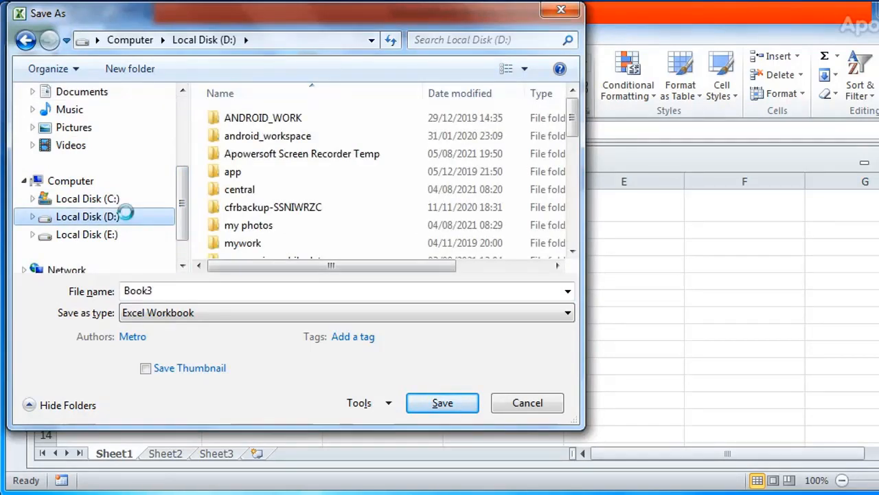
right_click(124, 215)
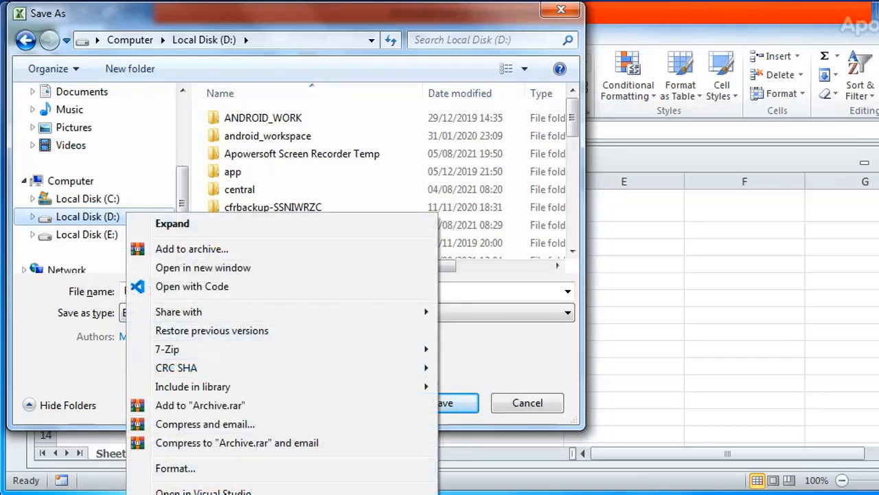
click(179, 493)
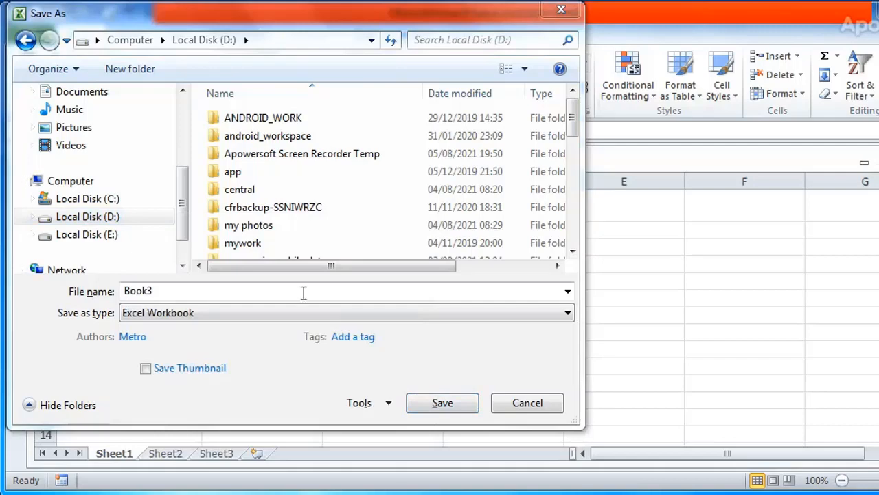
Create a new folder named "A excel files" on Local Disk (D:)
right_click(74, 216)
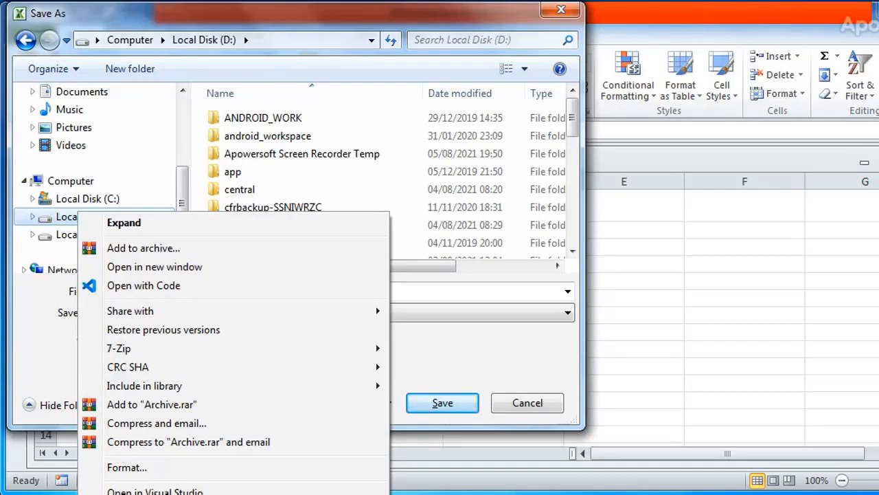
click(426, 494)
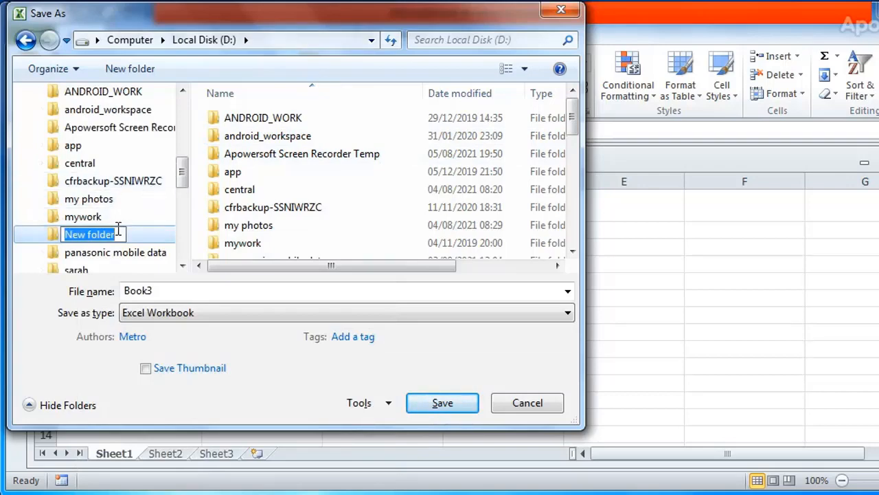
text(A excel)
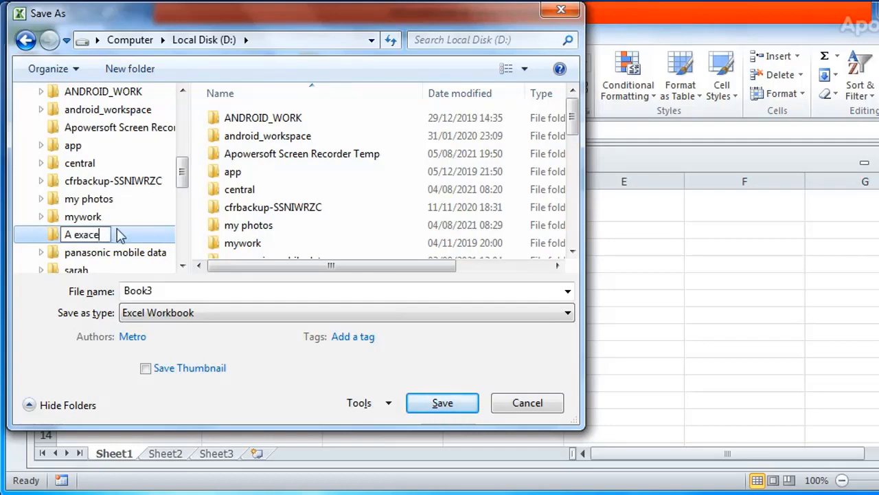
key(BackSpace)
key(BackSpace)
text(el files)
key(Return)
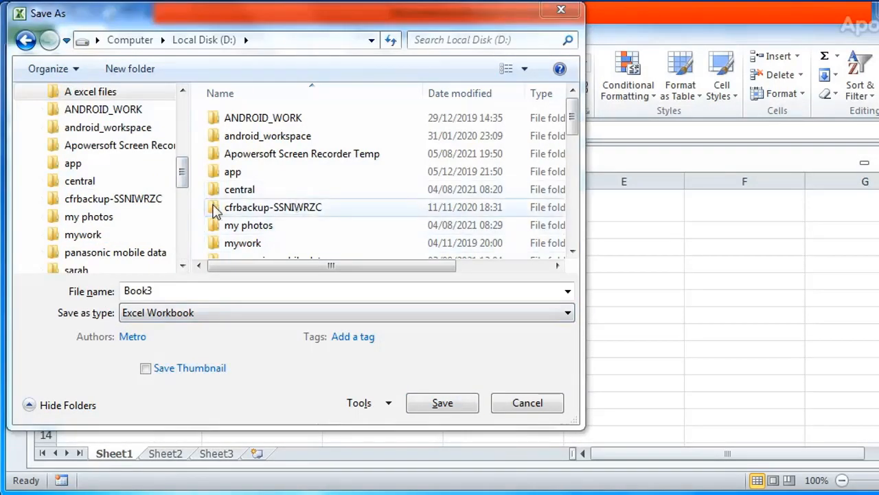
Save the workbook as "training" in the "A excel files" folder on Local Disk (D:), keeping the Excel Workbook type
click(180, 166)
drag(182, 172, 182, 163)
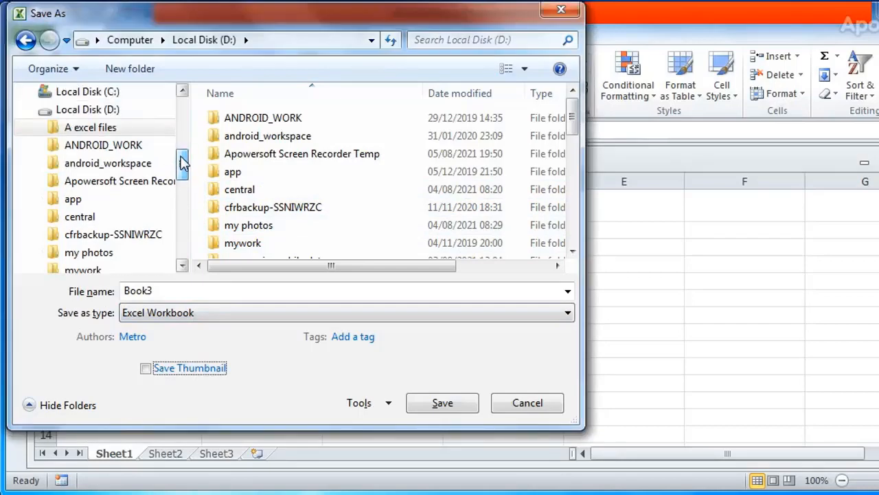
click(101, 112)
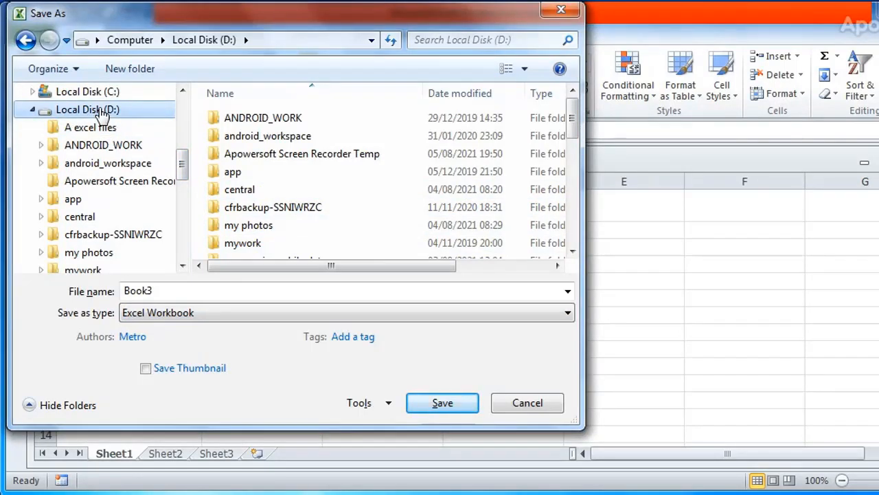
click(96, 127)
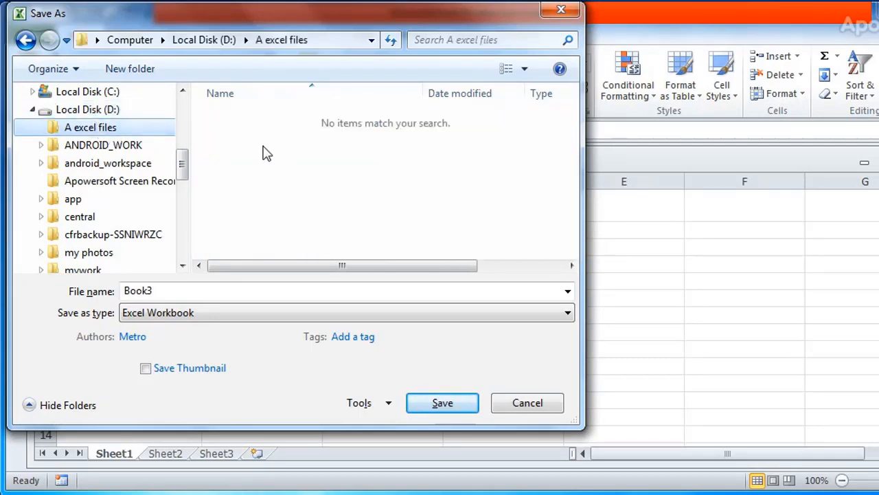
click(220, 294)
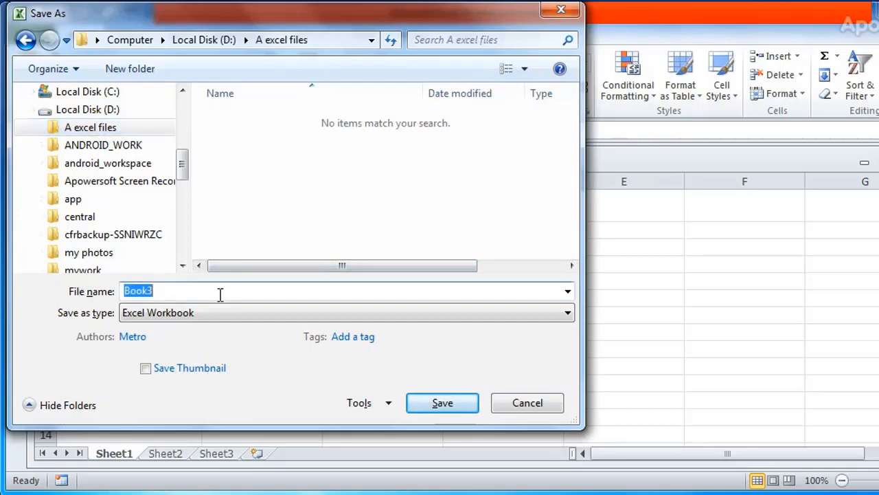
text(training)
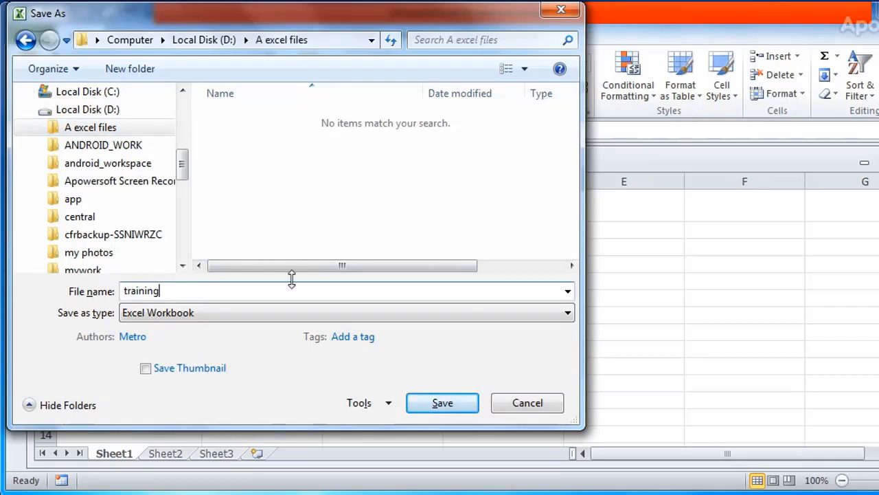
click(443, 403)
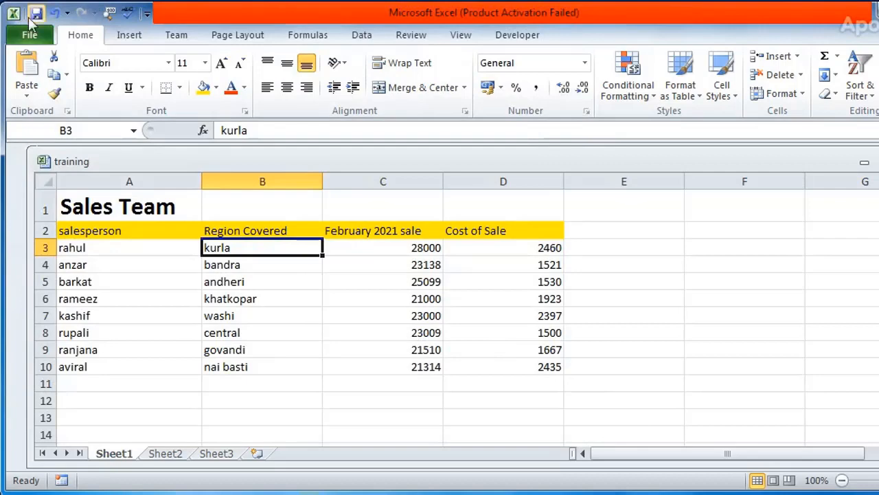
Close the training workbook and reopen it from the "A excel files" folder on Local Disk (D:)
click(31, 35)
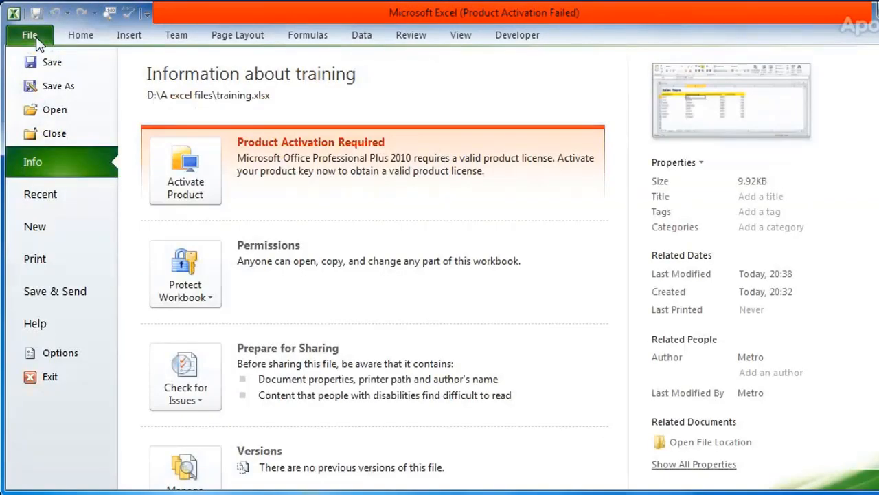
click(65, 132)
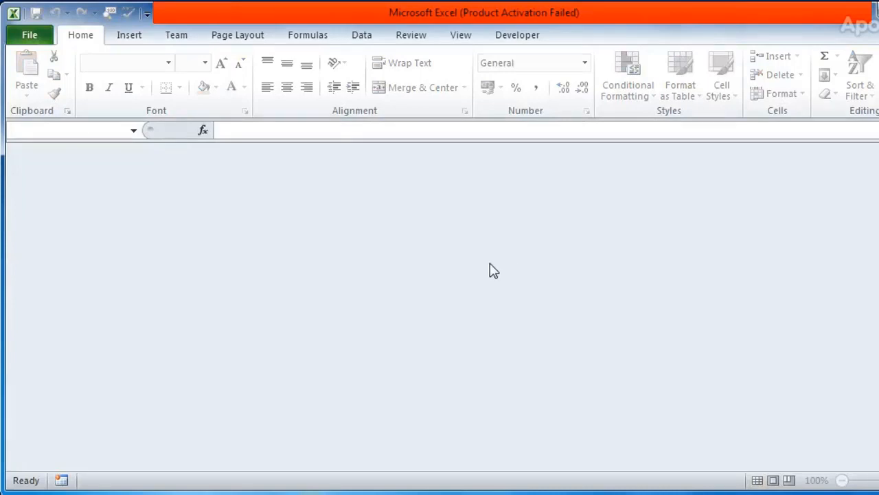
click(27, 35)
click(53, 112)
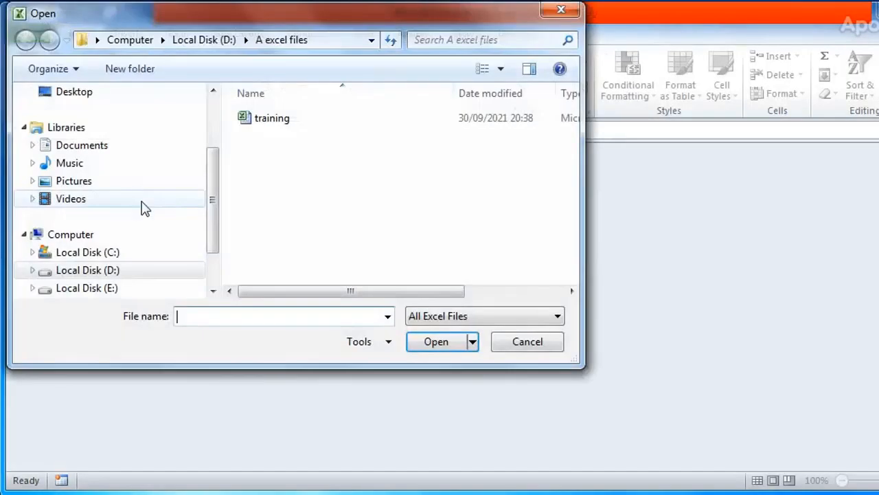
click(134, 271)
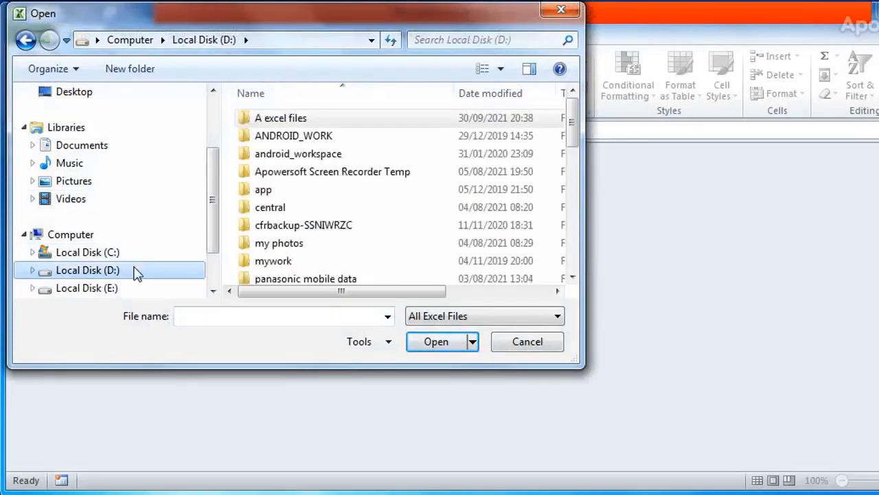
double_click(309, 120)
click(283, 124)
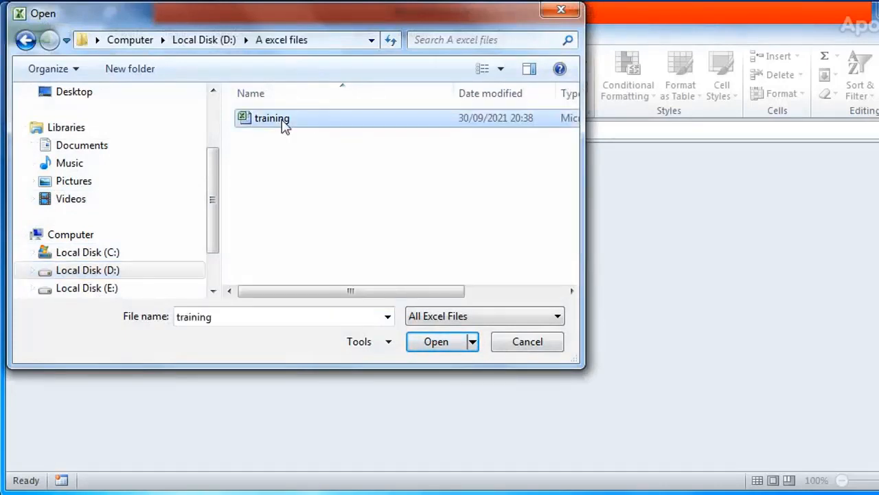
click(446, 350)
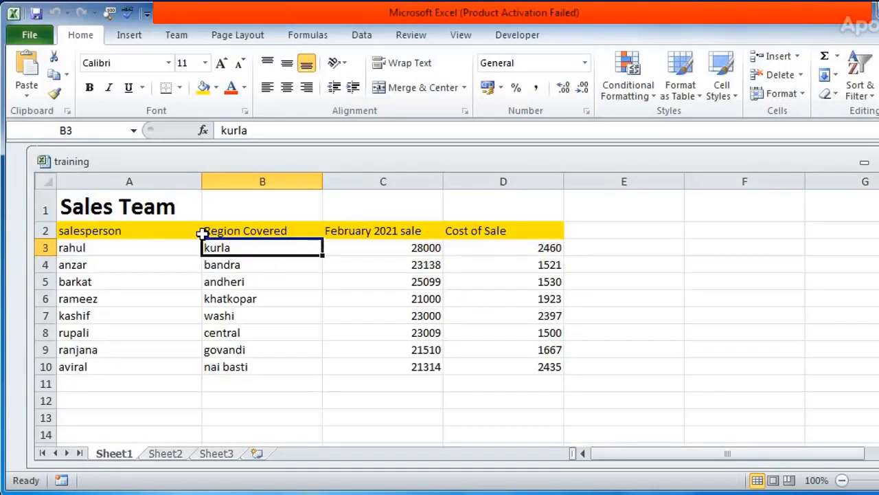
Change the first salesperson's February 2021 sale in C3 to 29000 and the region covered in B3 to delhi
click(131, 251)
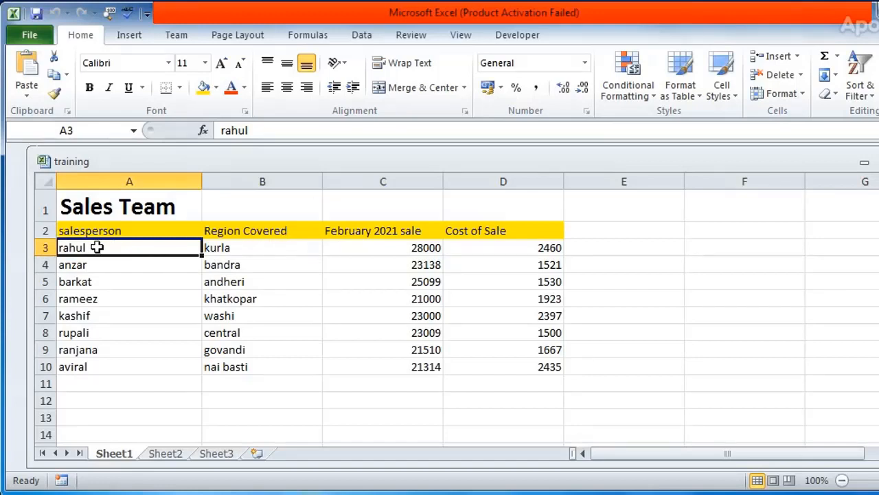
click(393, 249)
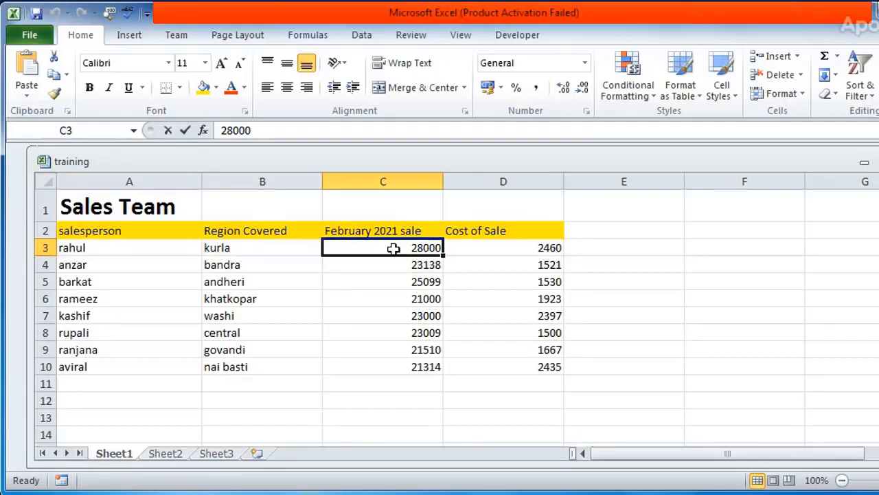
text(29000)
key(Return)
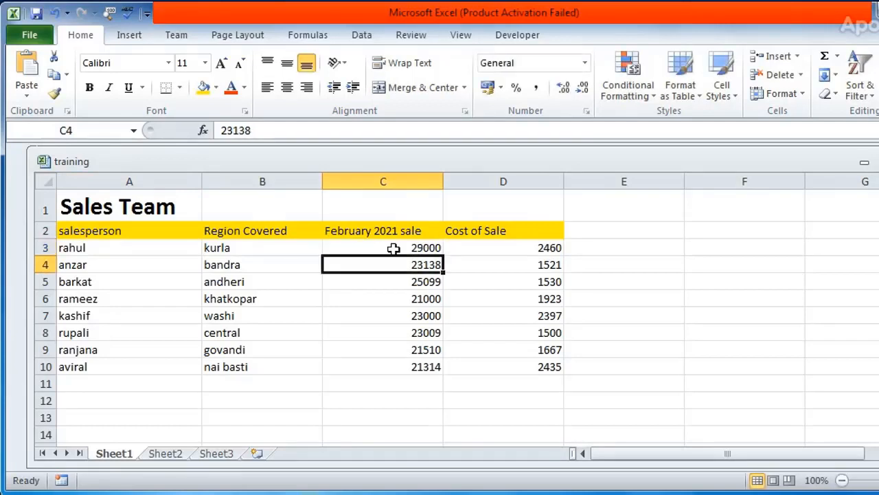
click(246, 252)
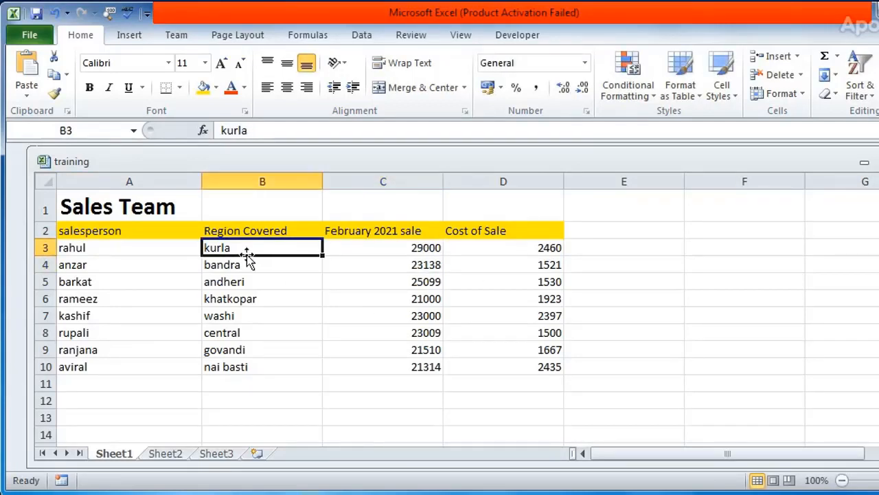
text(delhi)
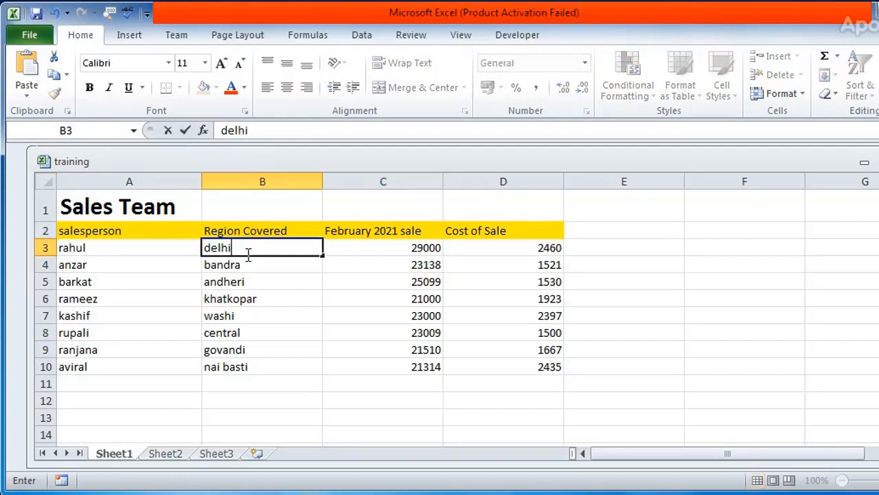
key(Return)
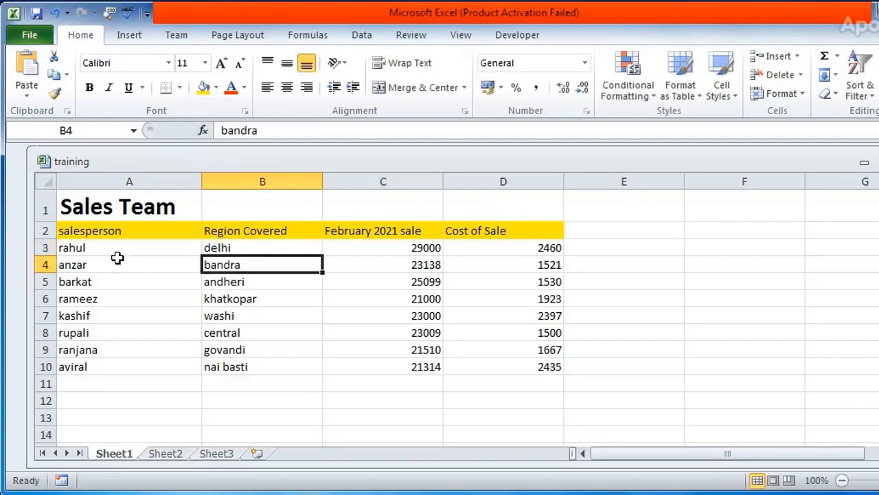
Save the edited training workbook under its existing name and location
click(93, 250)
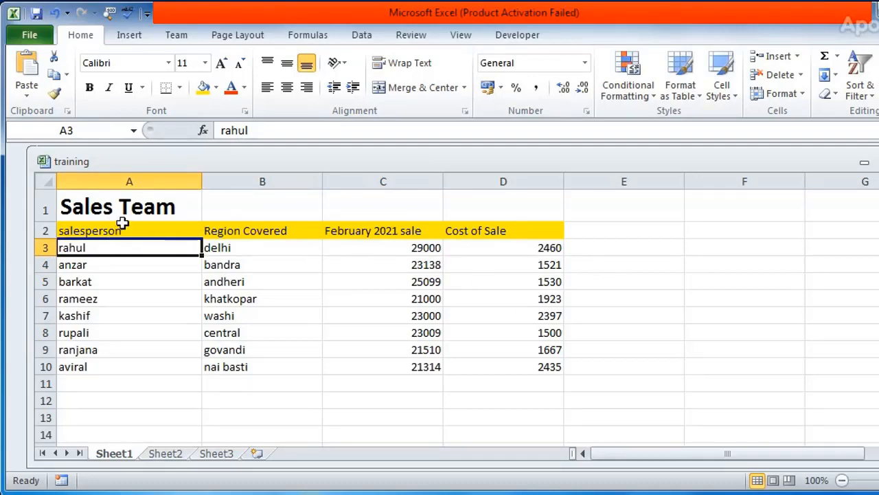
click(86, 206)
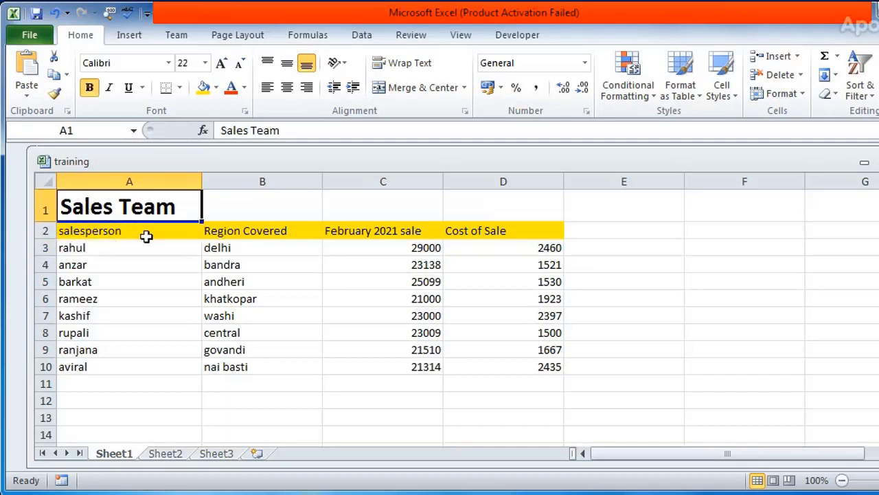
click(17, 37)
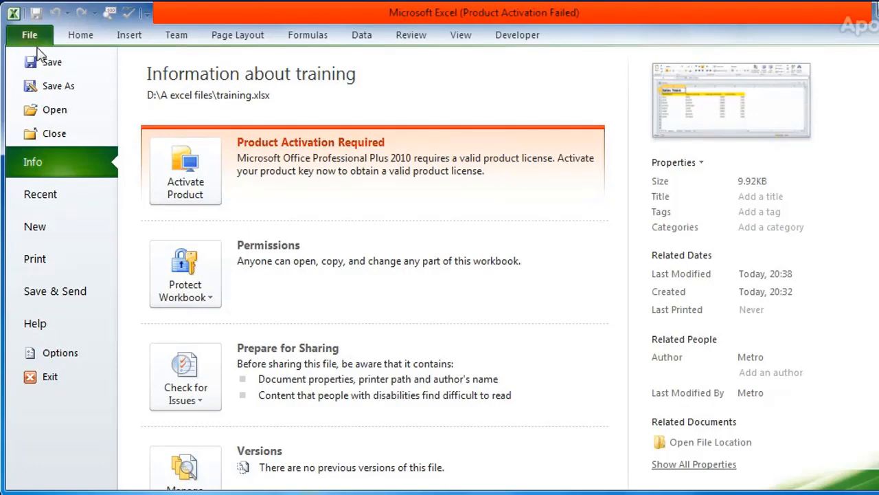
click(53, 69)
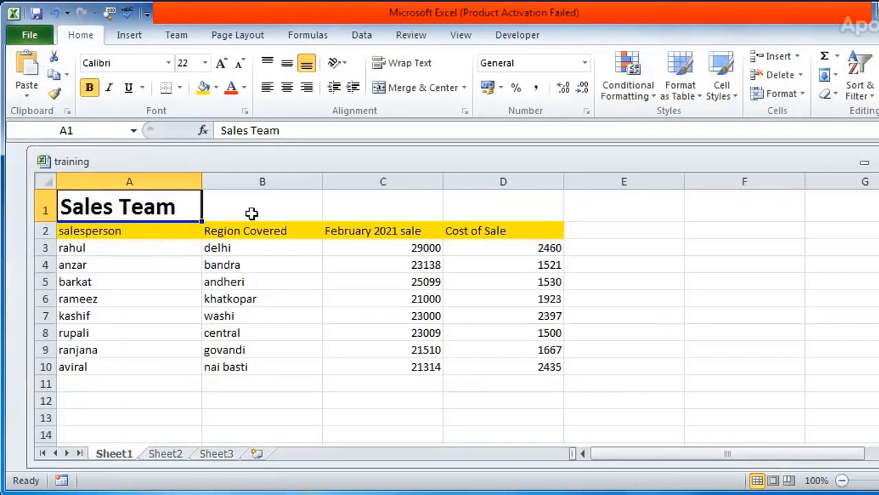
click(154, 232)
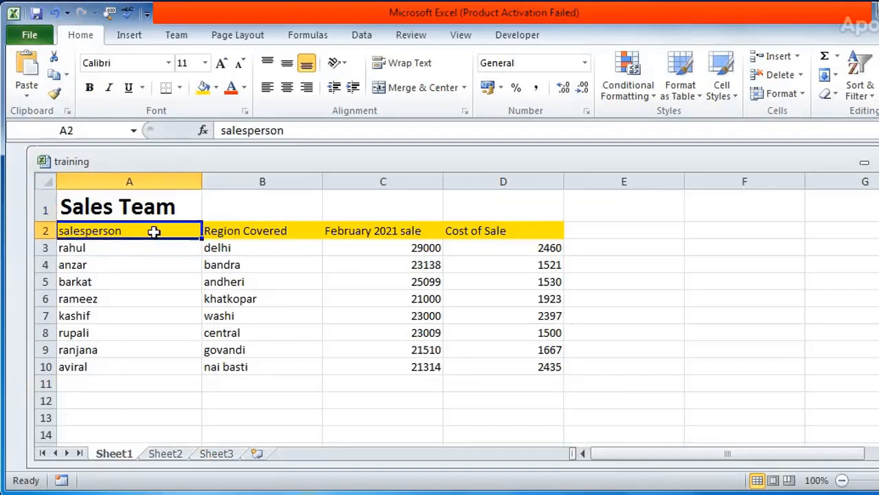
click(344, 230)
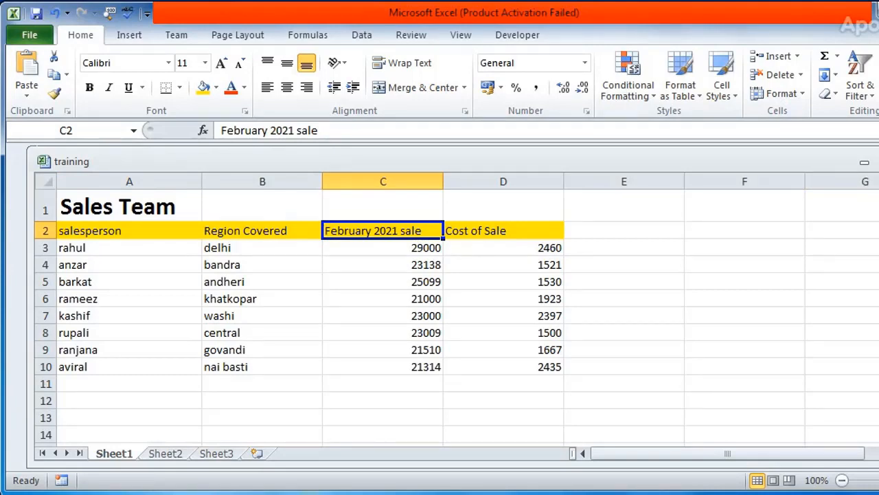
click(290, 233)
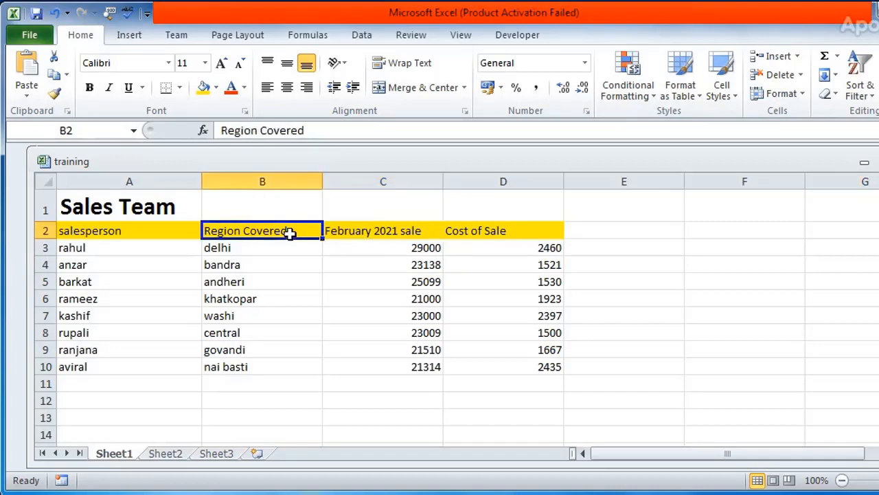
click(132, 231)
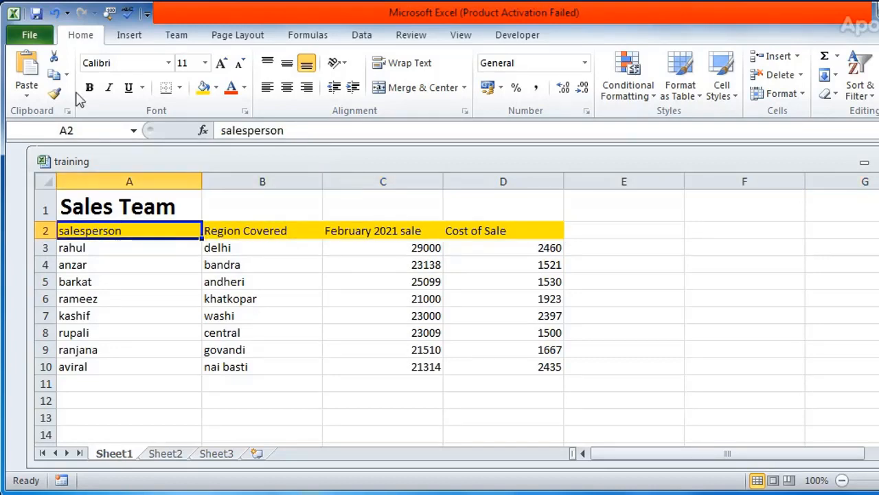
Close the saved training workbook and open it again from the "A excel files" folder on Local Disk (D:)
click(29, 35)
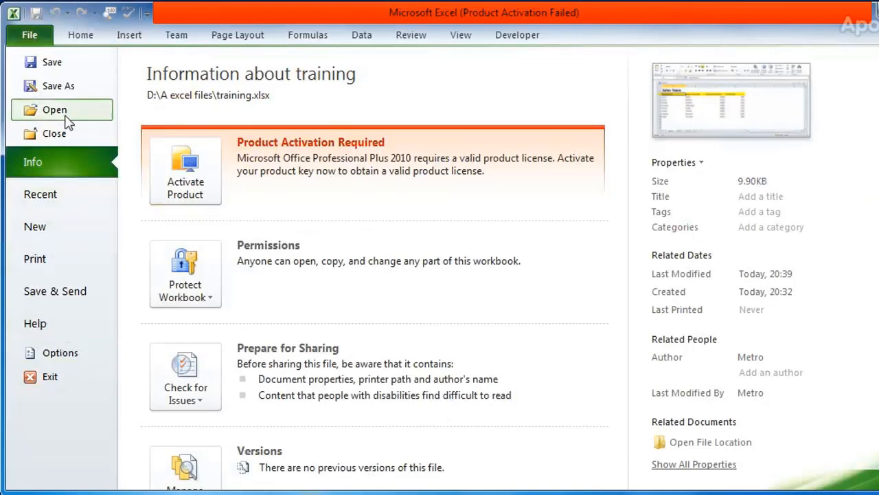
click(69, 138)
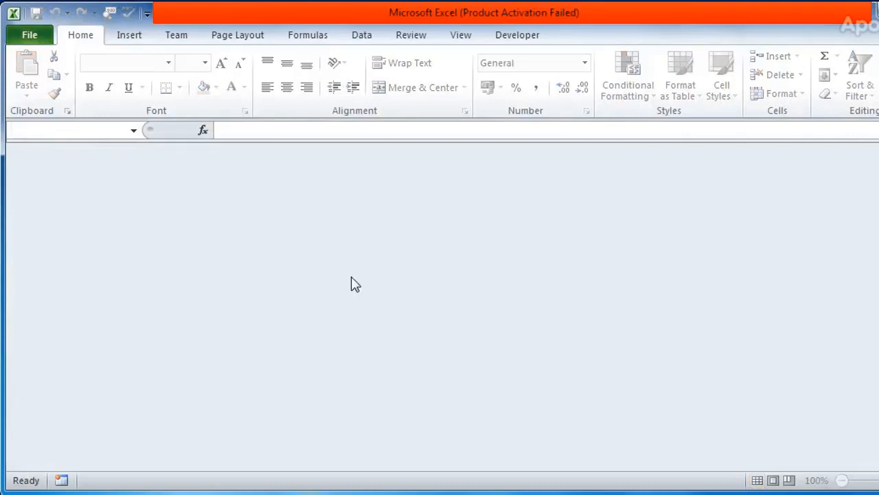
click(29, 38)
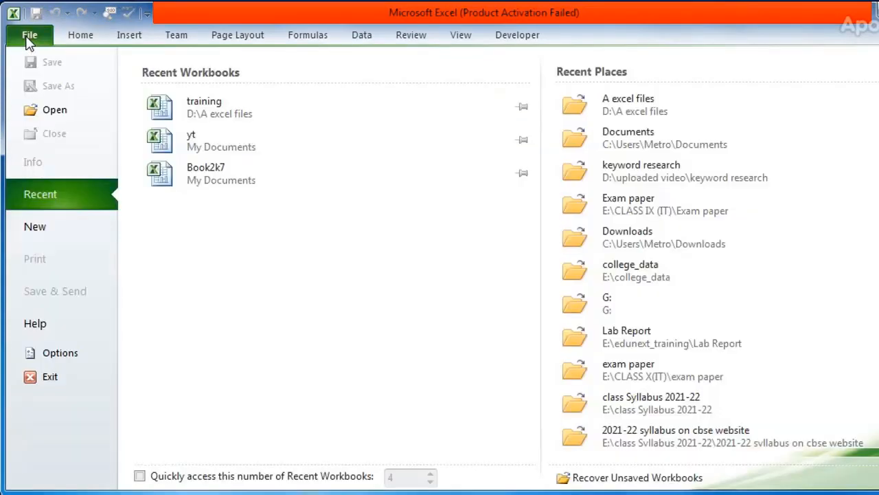
click(70, 111)
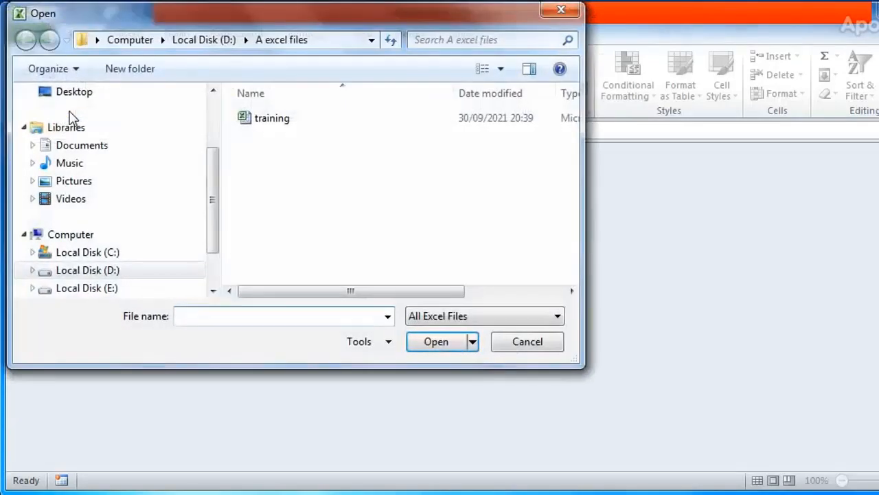
click(275, 121)
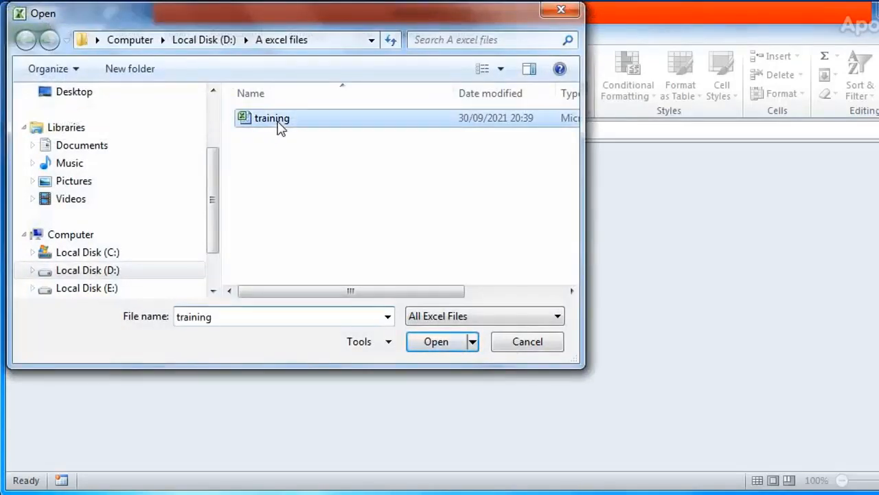
click(443, 343)
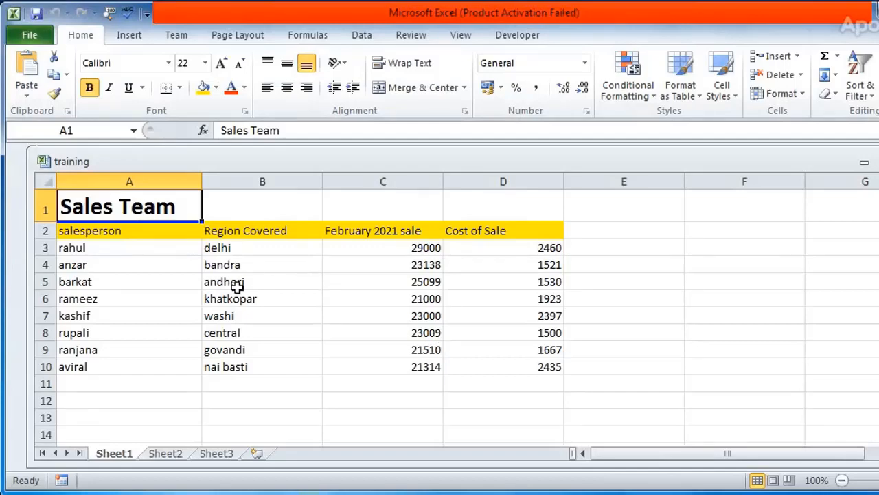
Change the February 2021 sale to 9000 in C6 and to 98000 in C9
click(426, 301)
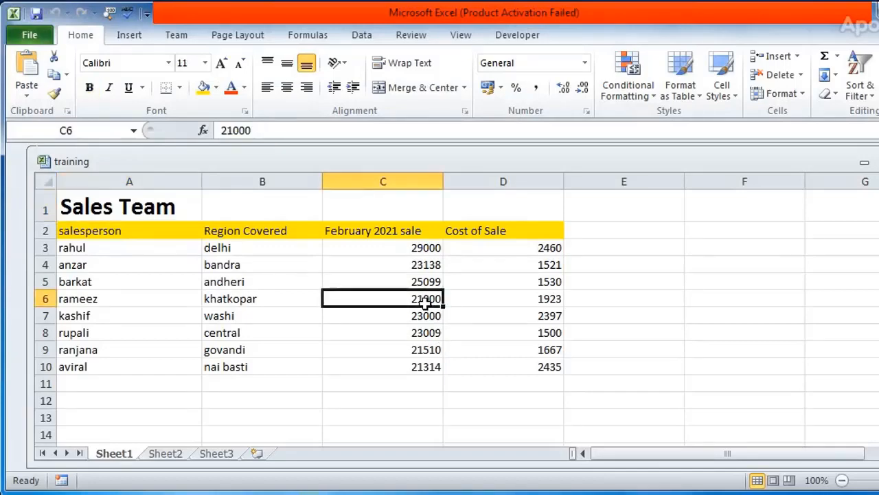
text(900)
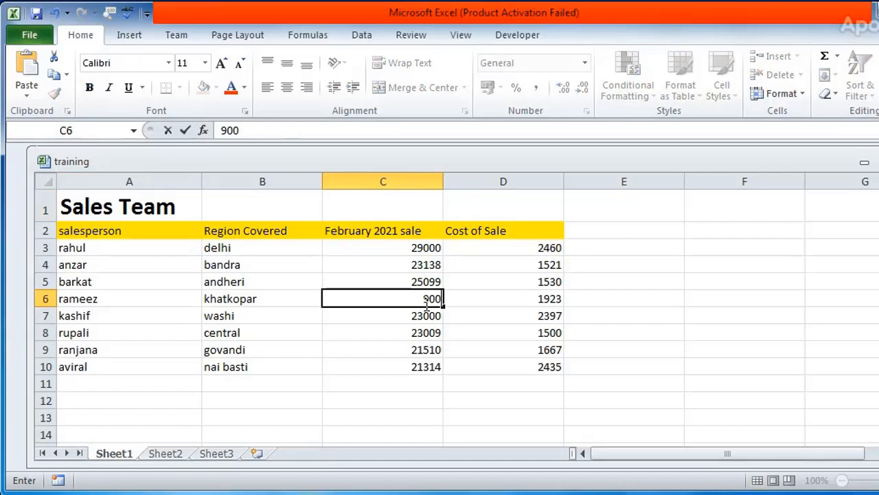
text(0)
key(Return)
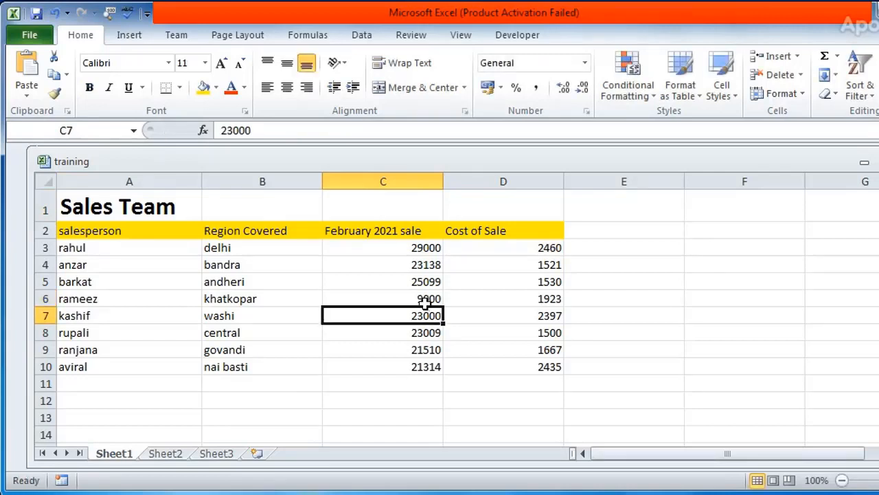
click(435, 350)
text(98000)
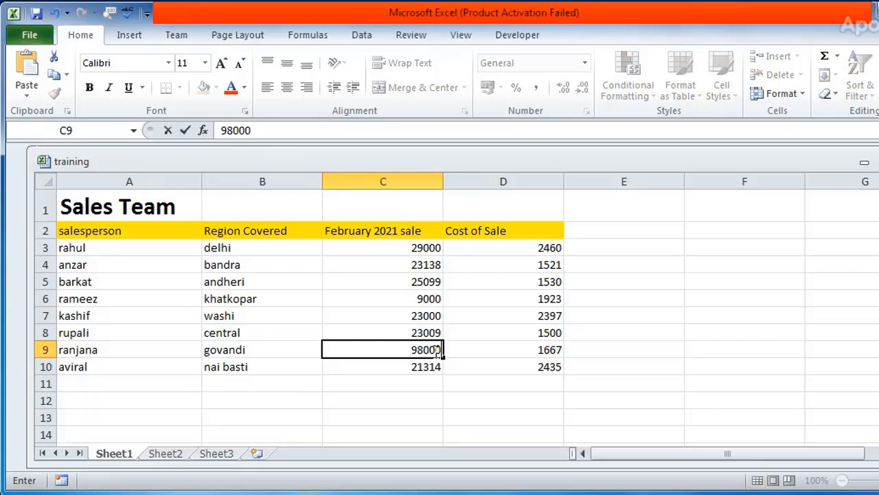
key(Return)
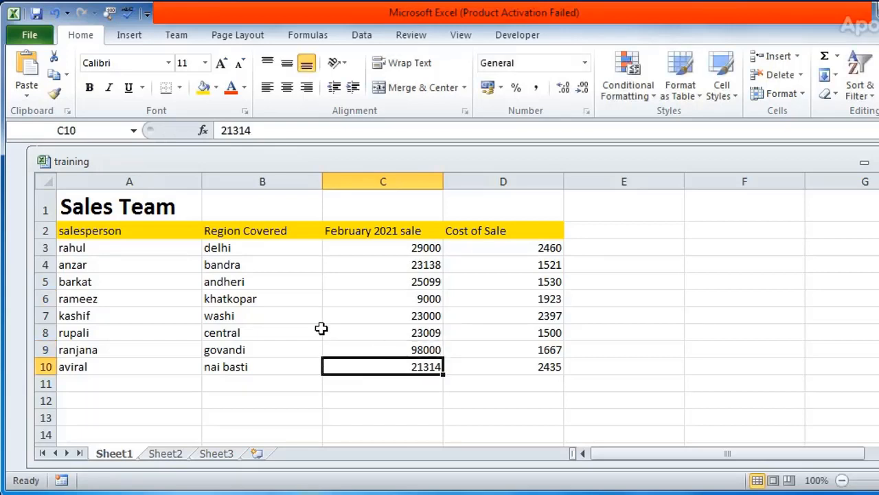
Close the training workbook with its changes saved, and reopen it from the recent workbooks
click(252, 311)
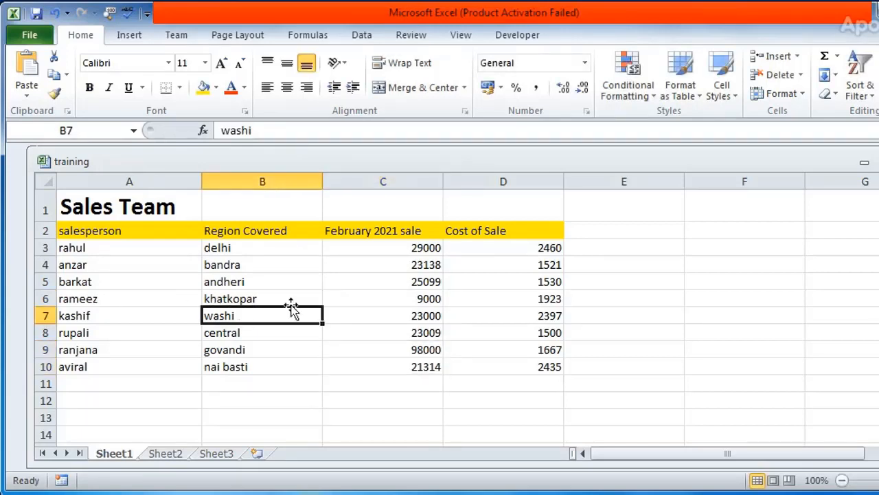
click(426, 313)
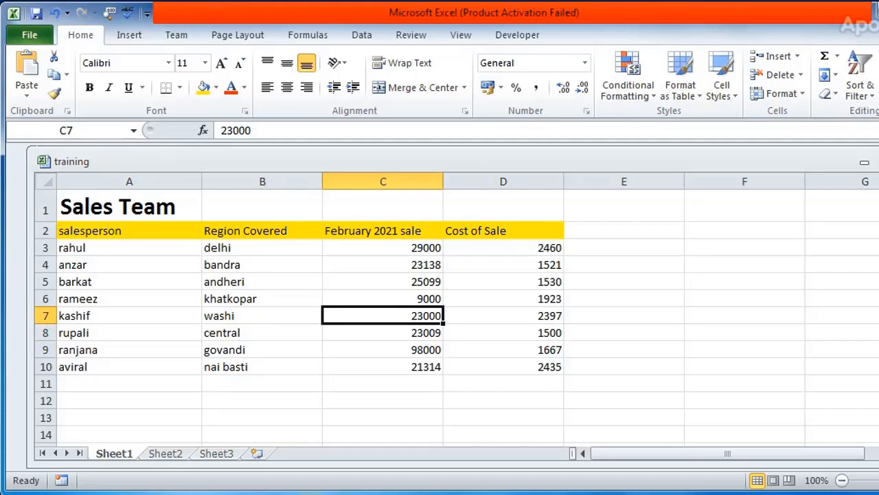
key(alt+F4)
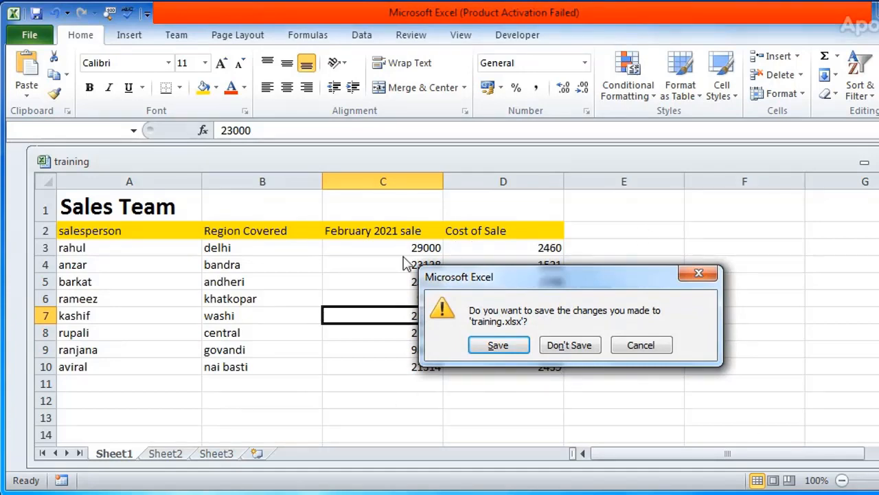
drag(551, 276, 726, 218)
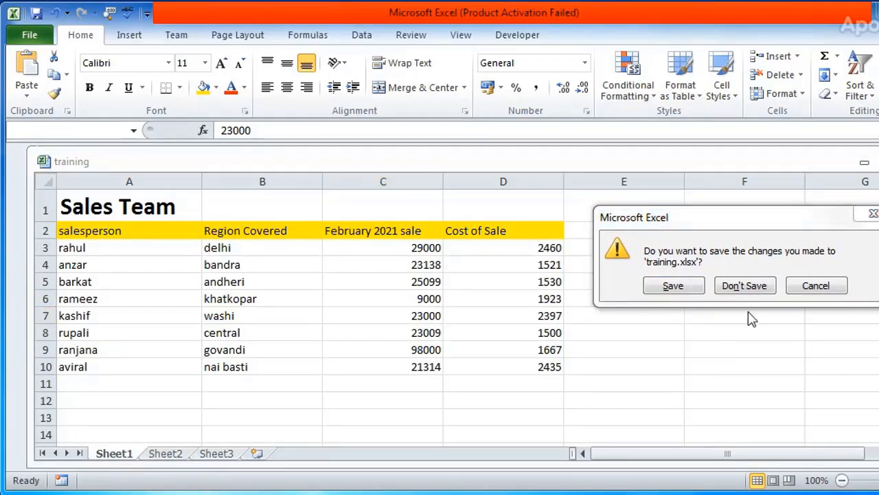
click(674, 286)
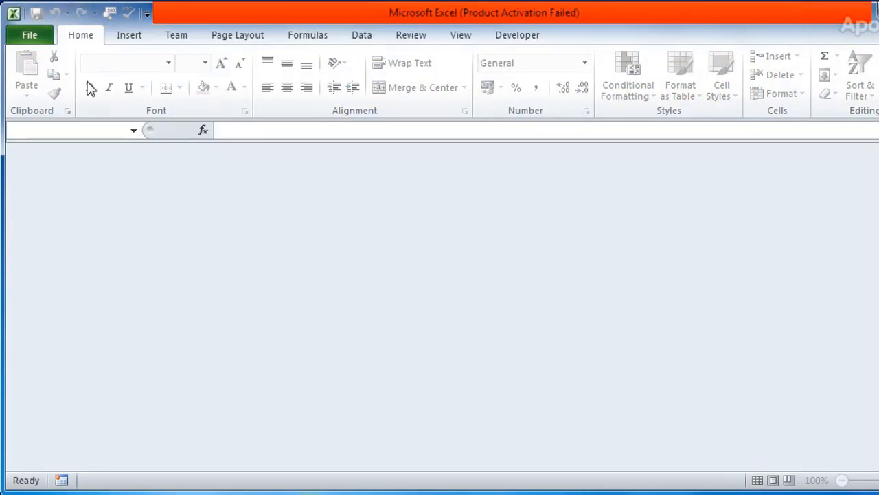
click(28, 34)
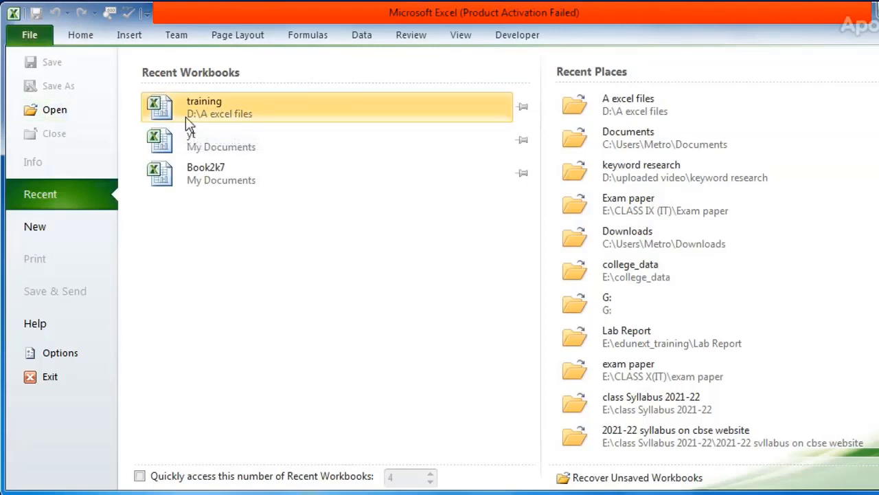
click(190, 119)
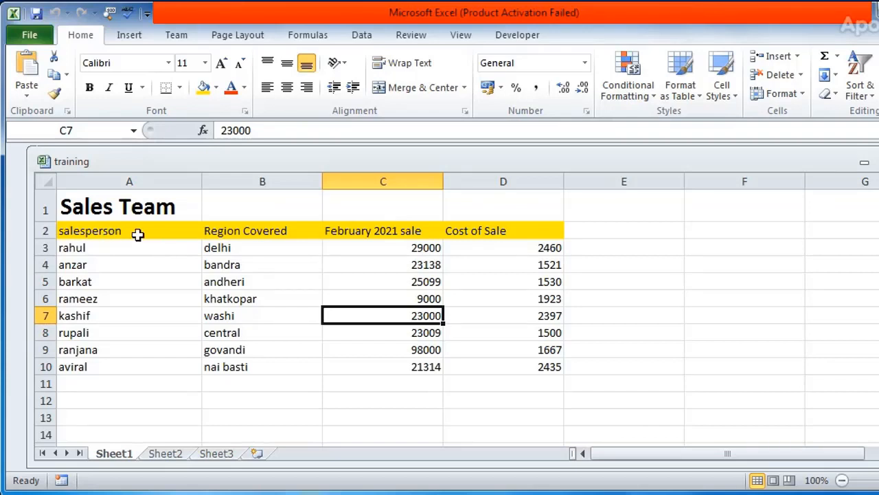
Save a copy of the workbook as "training2" in the "A excel files" folder, keeping the Excel Workbook type
click(94, 206)
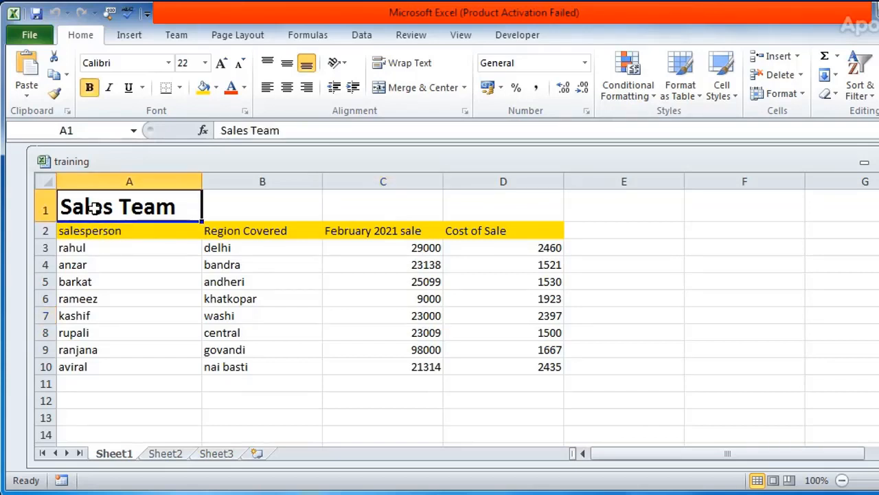
click(108, 237)
click(96, 248)
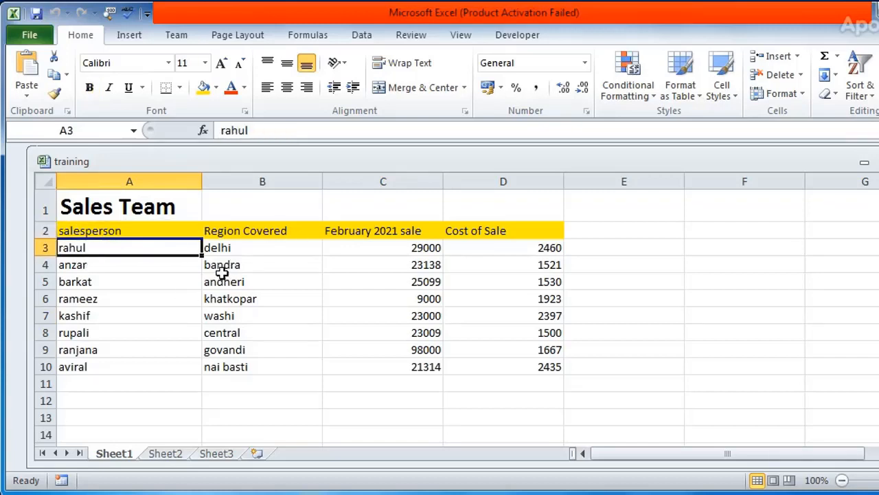
click(24, 39)
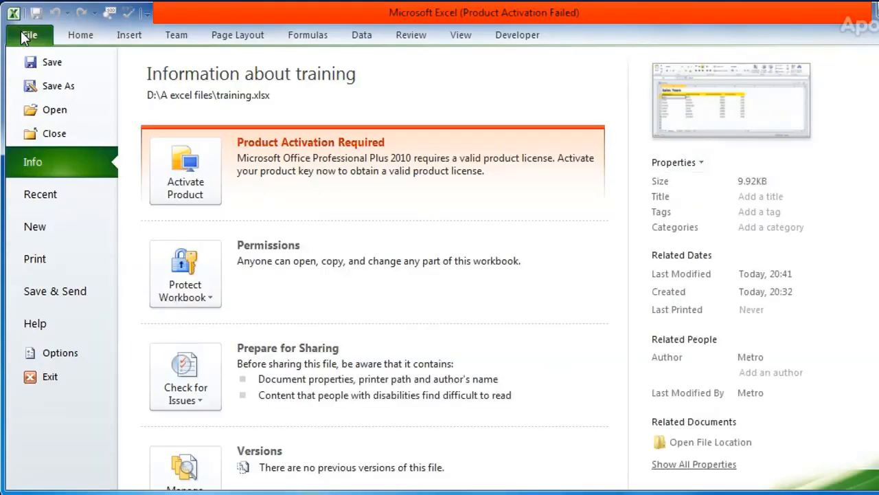
click(61, 86)
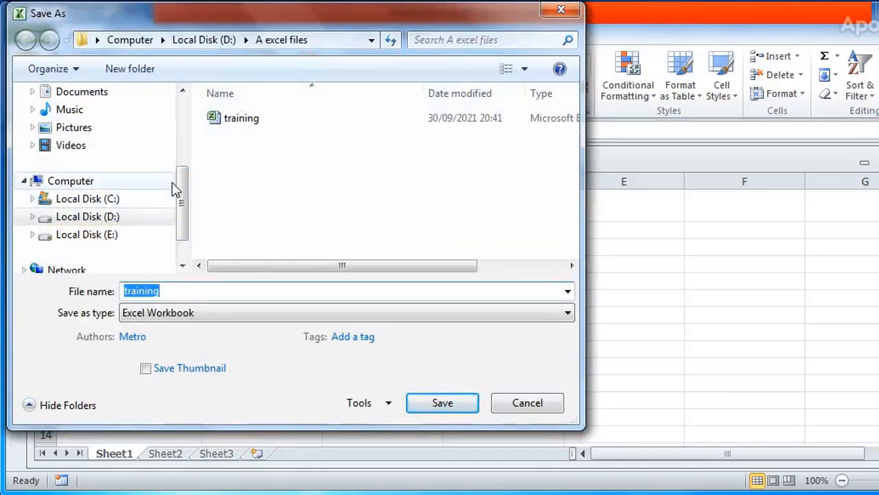
click(180, 291)
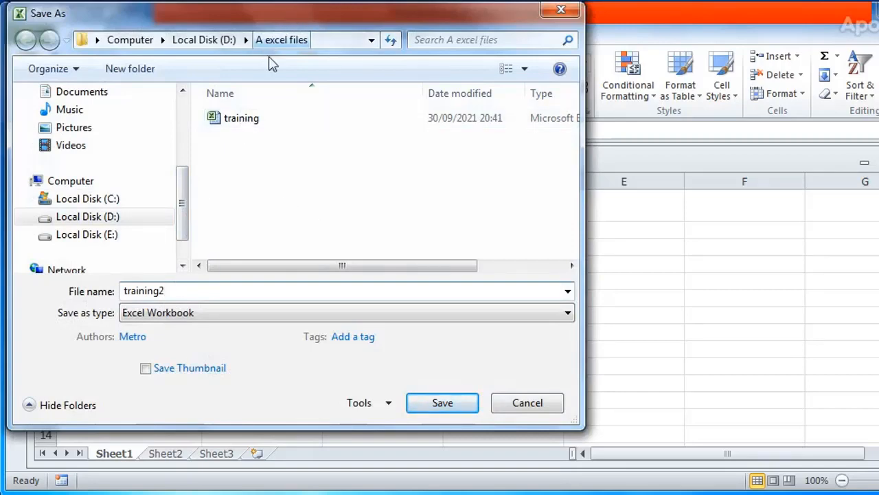
click(451, 407)
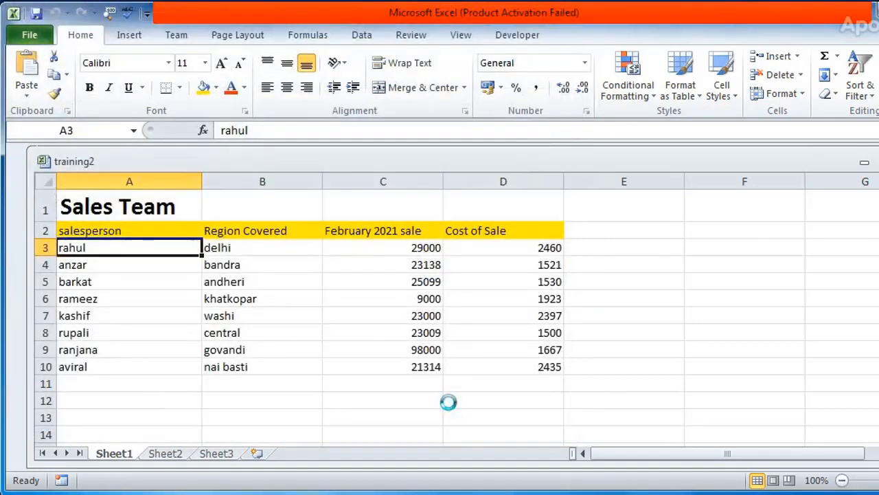
Close the training2 workbook and open it again from the "A excel files" folder on Local Disk (D:)
click(22, 39)
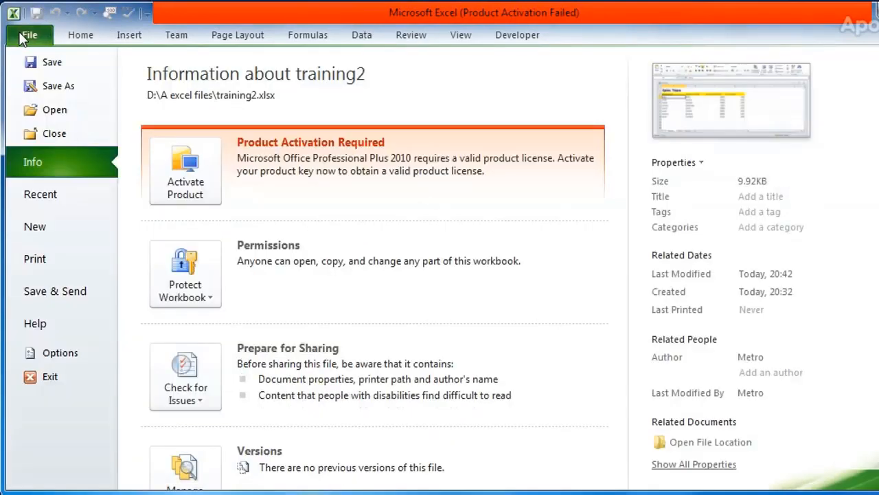
click(72, 137)
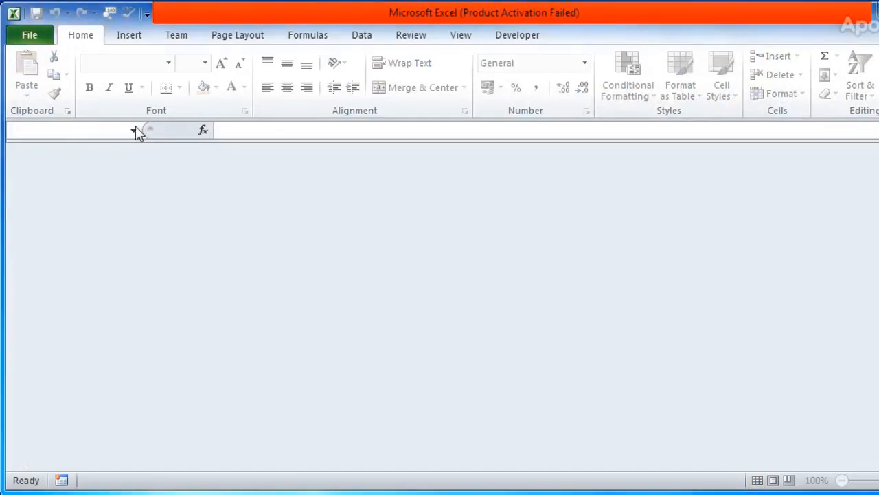
click(31, 41)
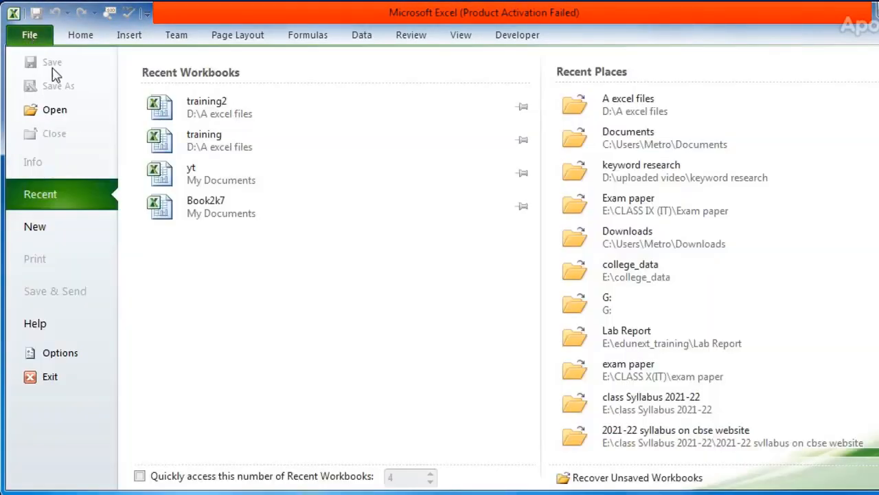
click(80, 113)
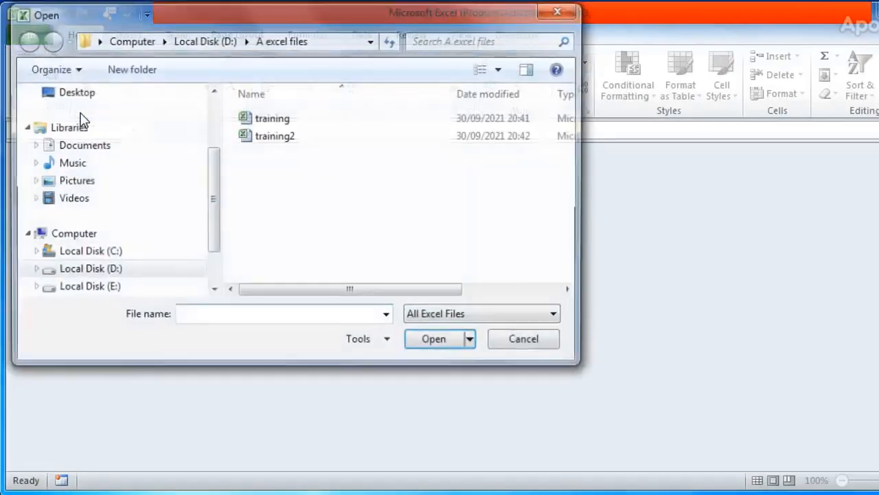
click(284, 140)
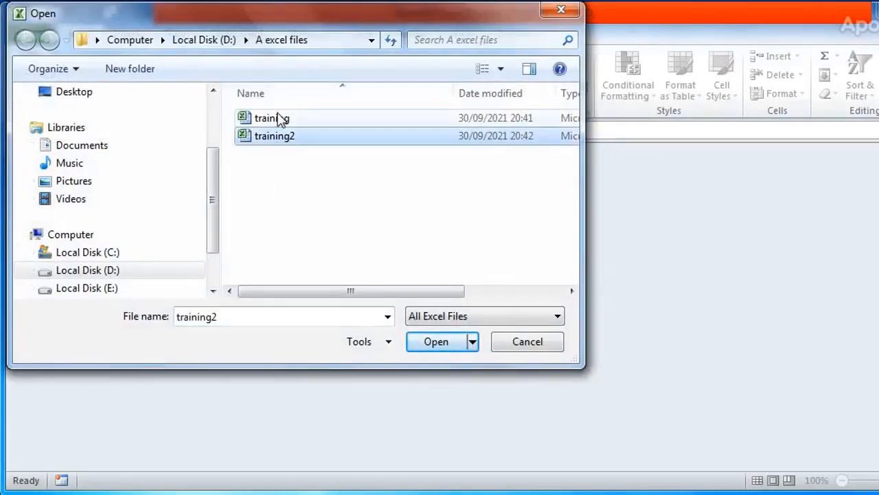
click(280, 119)
click(281, 141)
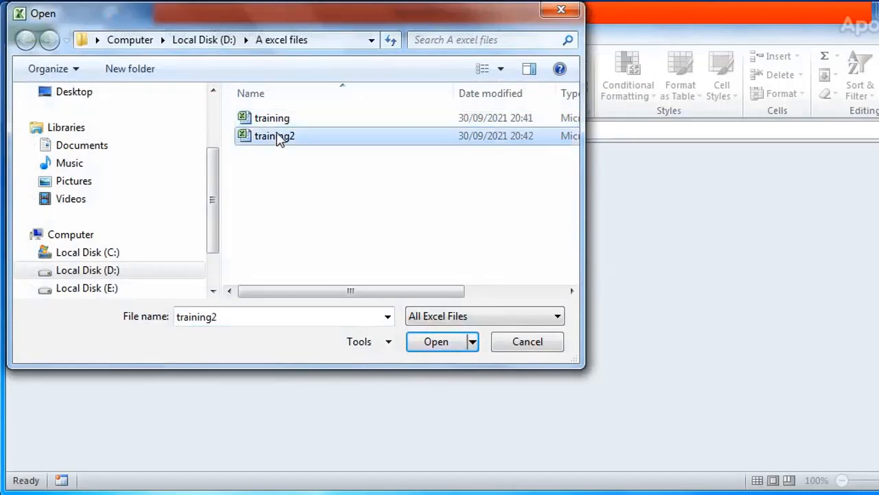
click(278, 123)
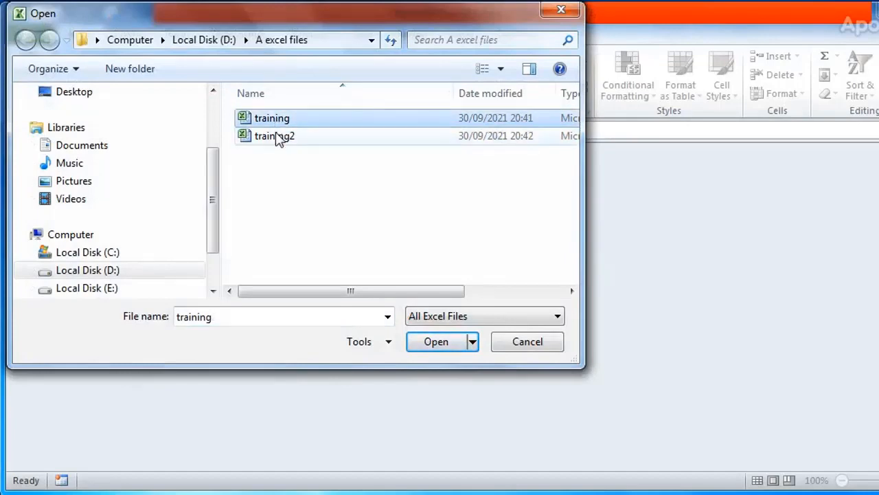
click(279, 136)
click(270, 121)
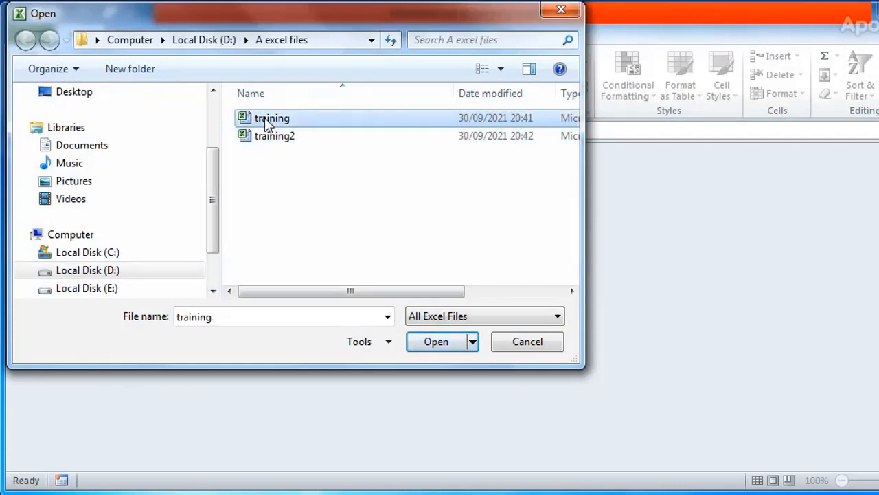
click(292, 143)
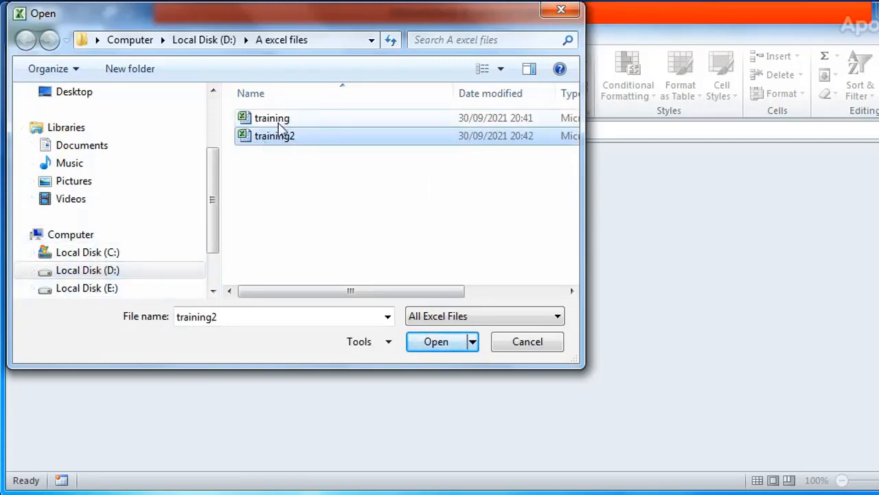
click(602, 420)
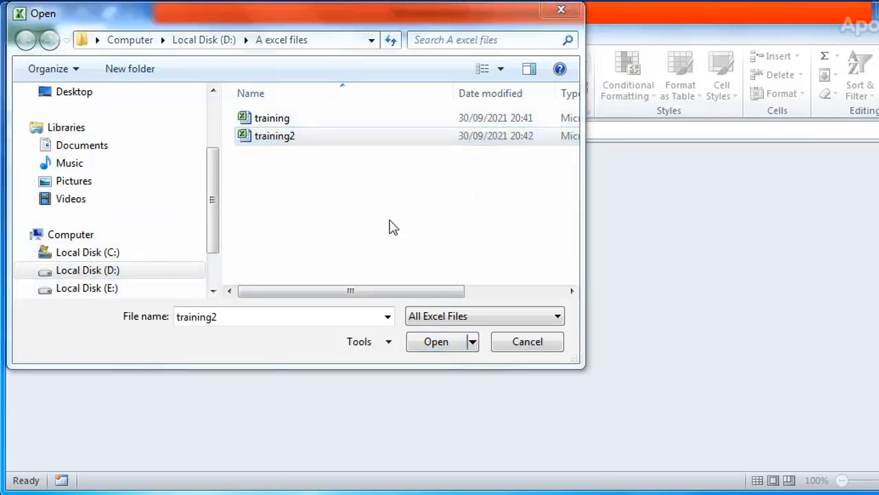
click(274, 140)
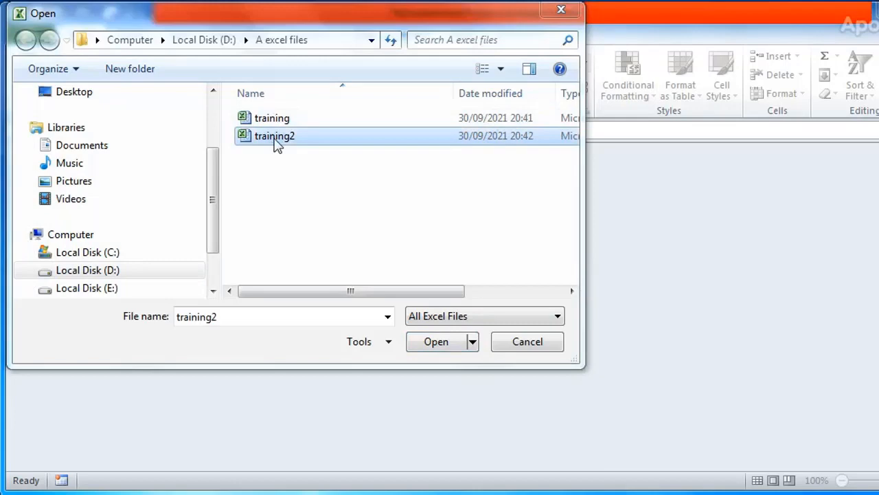
double_click(275, 138)
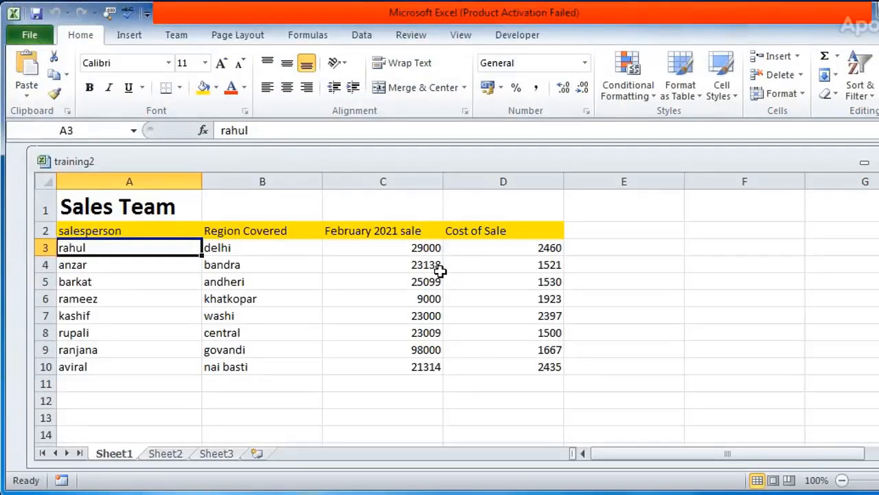
click(385, 278)
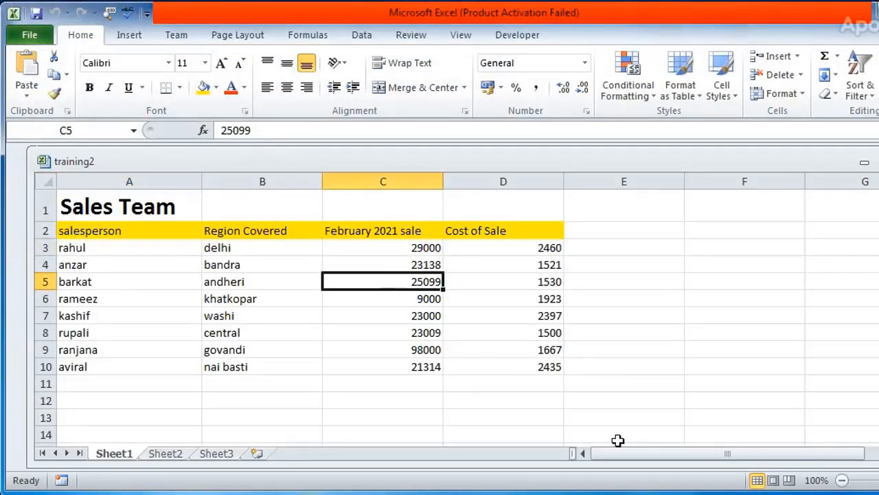
click(877, 439)
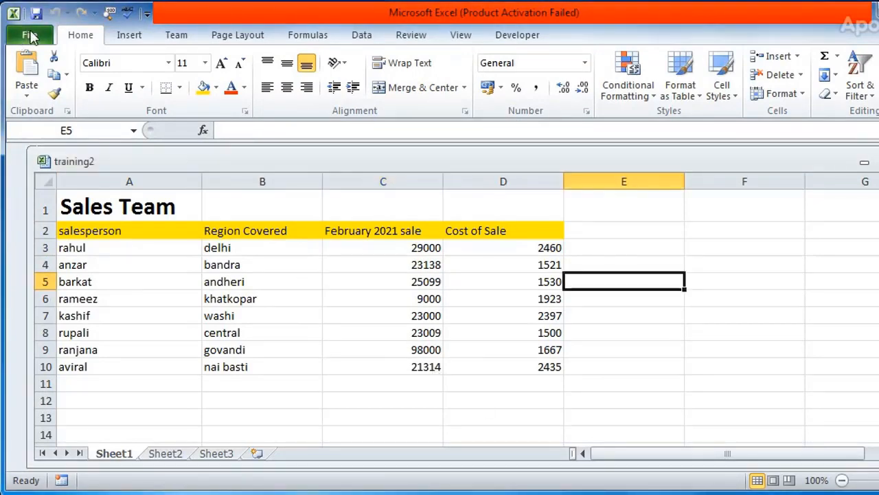
click(31, 37)
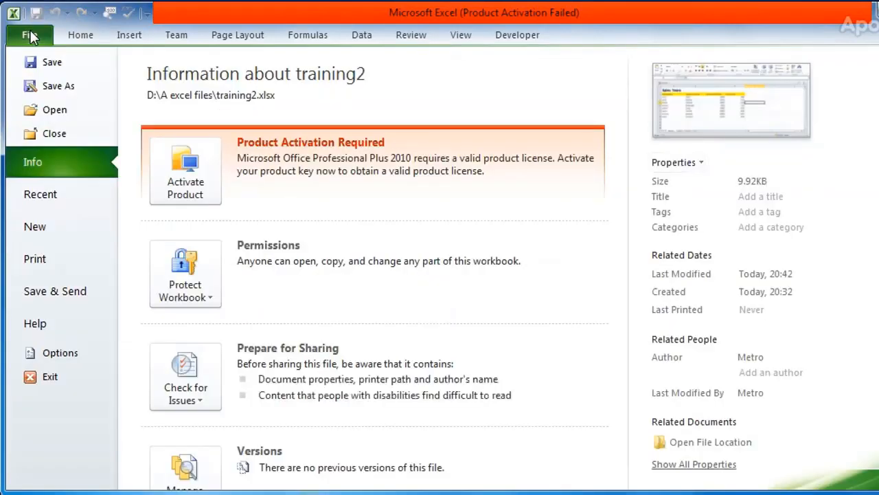
click(73, 120)
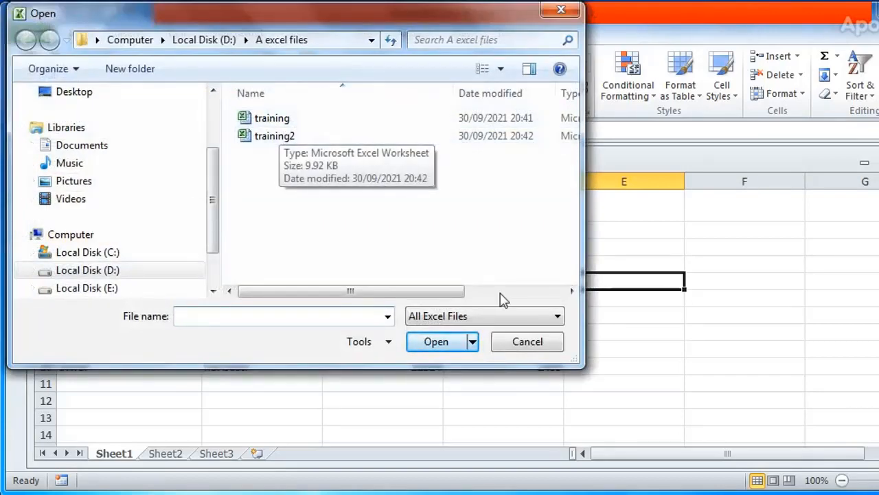
click(527, 341)
click(326, 313)
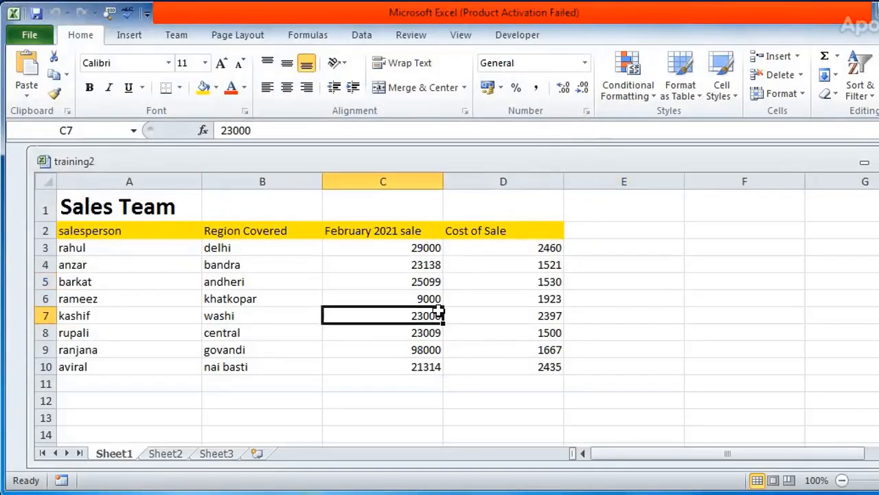
click(162, 252)
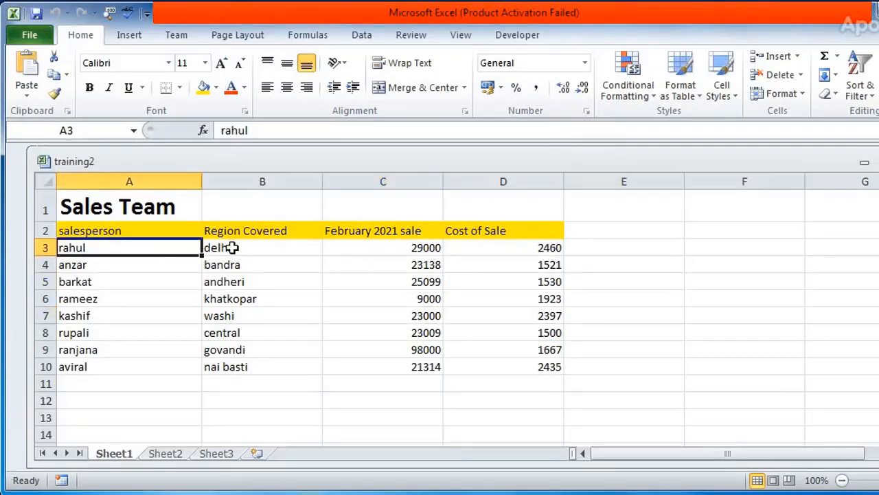
Open the training workbook from the "A excel files" folder while training2 stays open
key(ctrl+o)
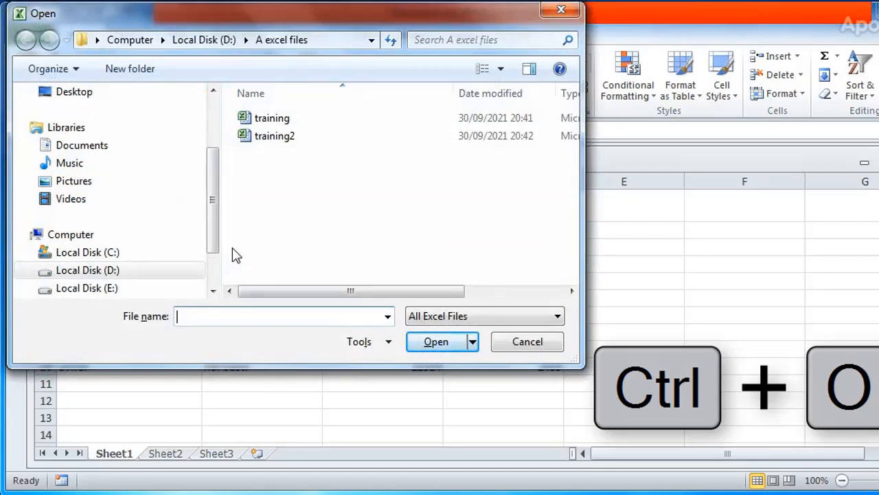
click(257, 120)
click(434, 343)
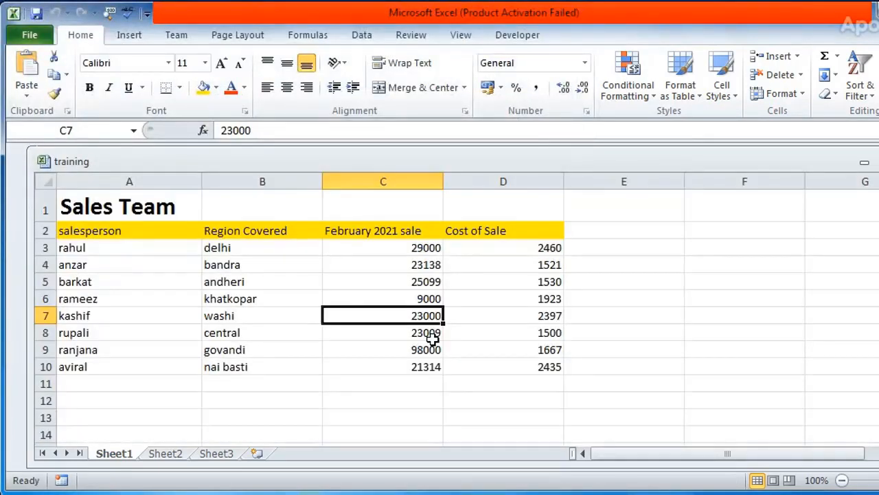
Move the training workbook's window beside training2 to compare the two sheets, then move it back over training2
drag(375, 162, 432, 169)
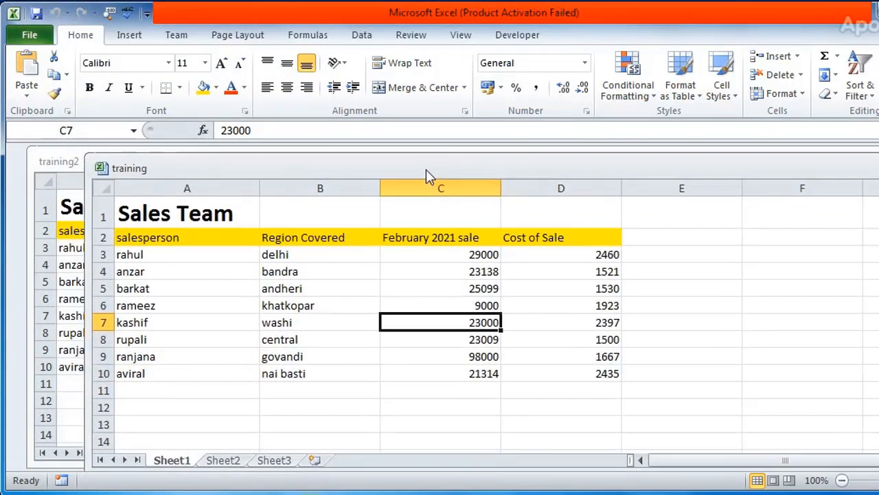
drag(373, 164, 747, 151)
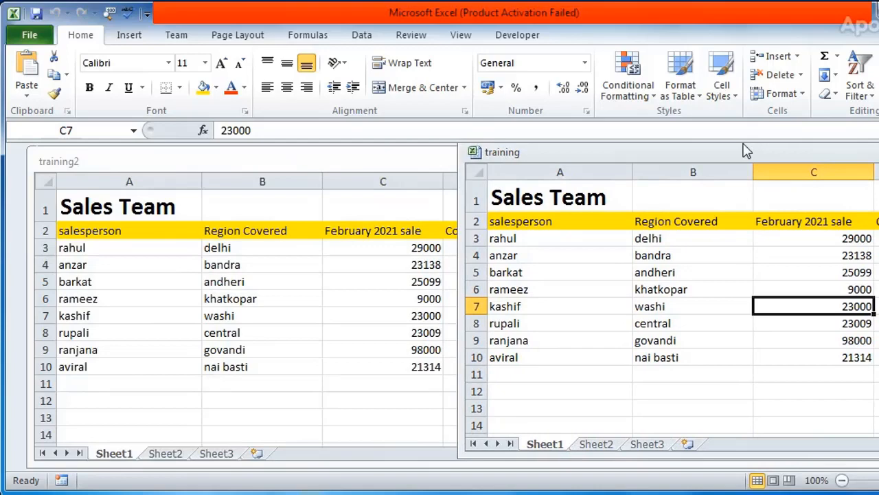
drag(754, 156, 295, 159)
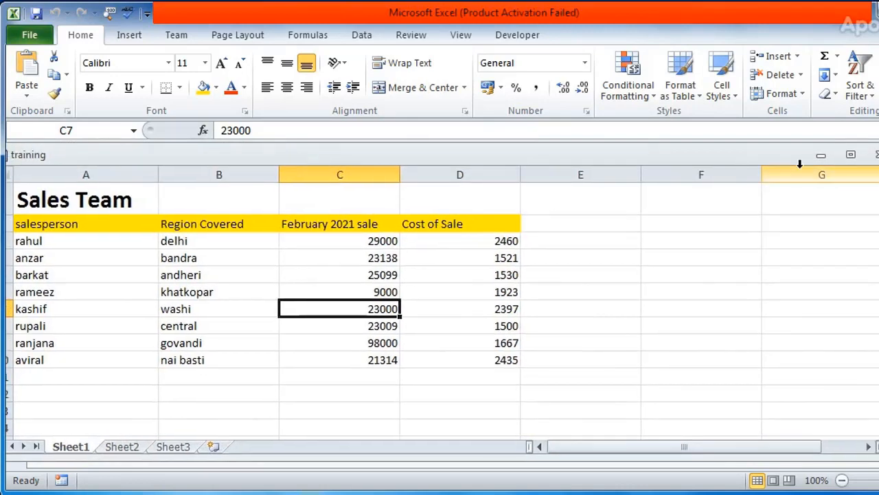
Close both the training and training2 workbooks, and reopen training from the recent workbooks
click(877, 154)
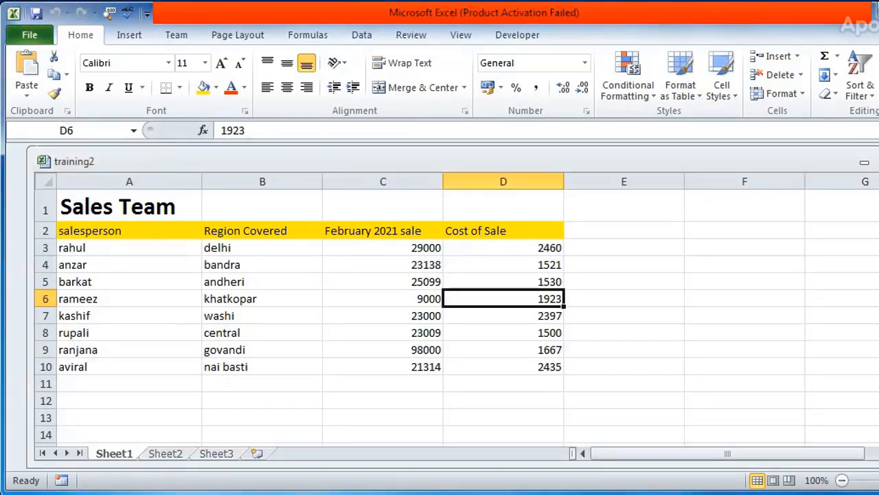
key(ctrl+w)
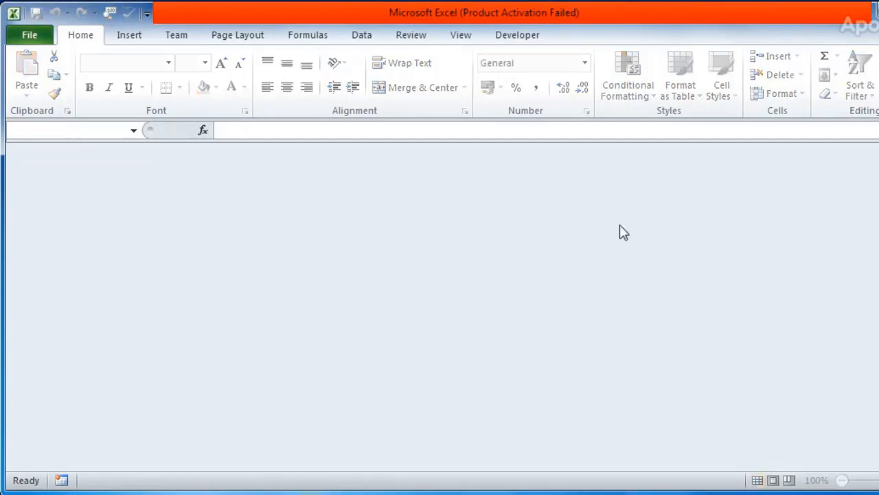
click(31, 36)
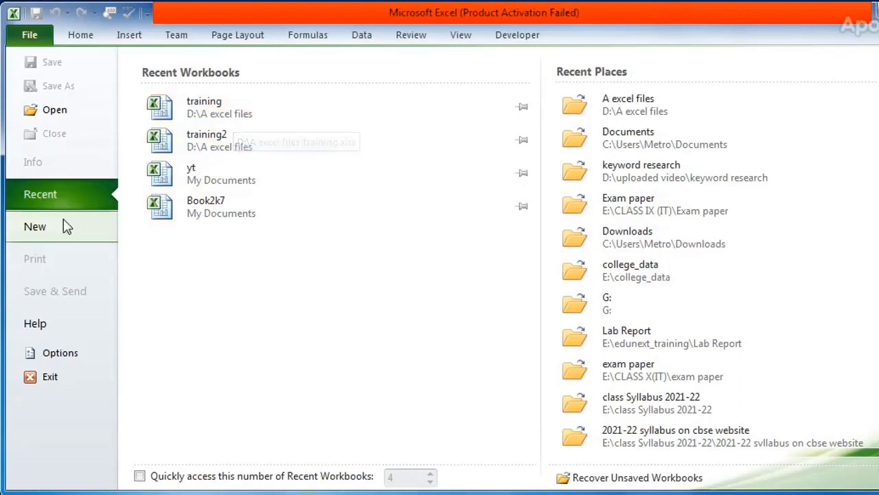
click(269, 113)
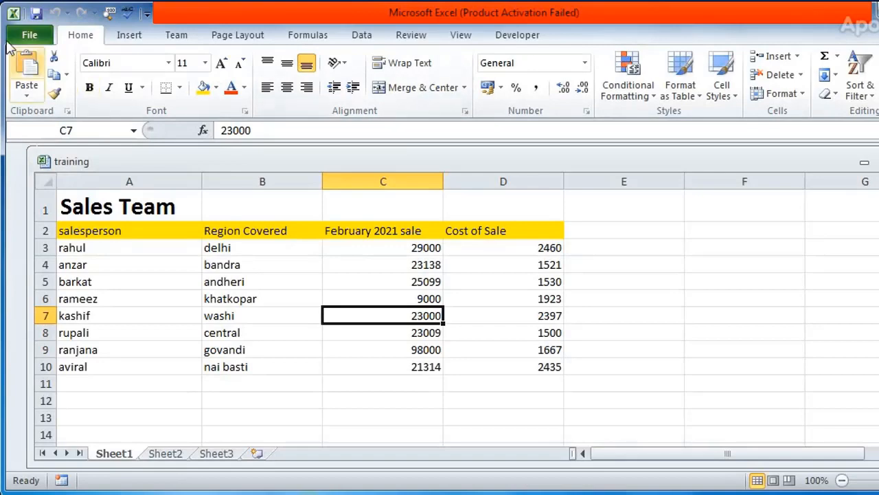
Bring up the print preview and settings for the training workbook and examine the list of available printers
click(29, 35)
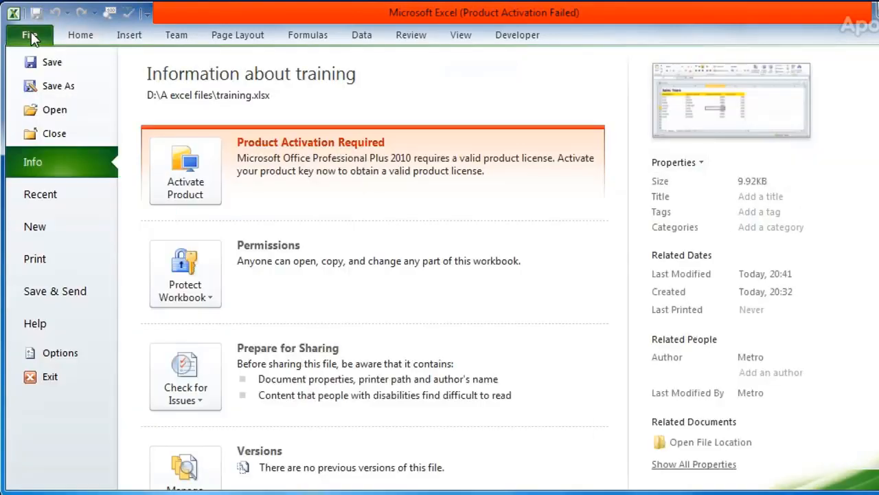
click(30, 31)
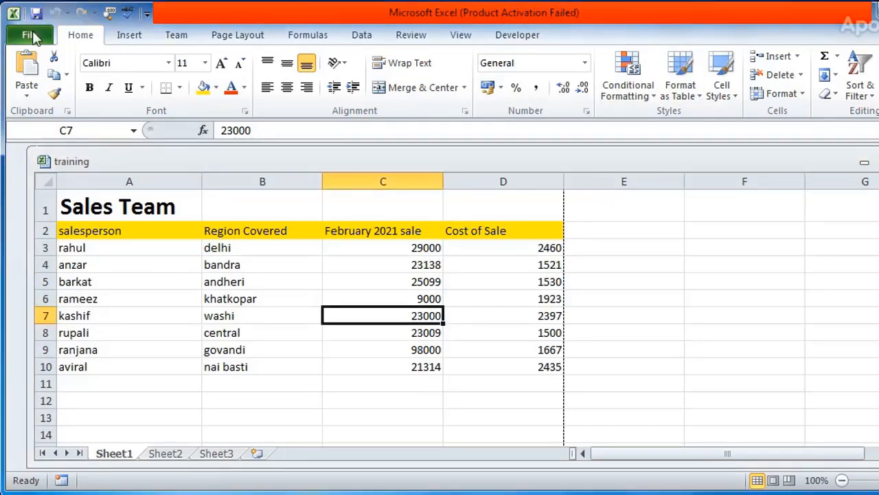
click(30, 35)
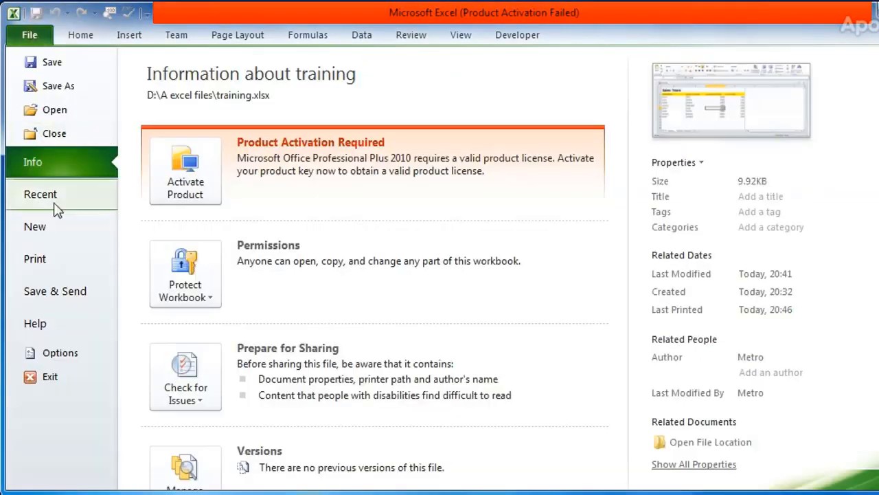
click(84, 265)
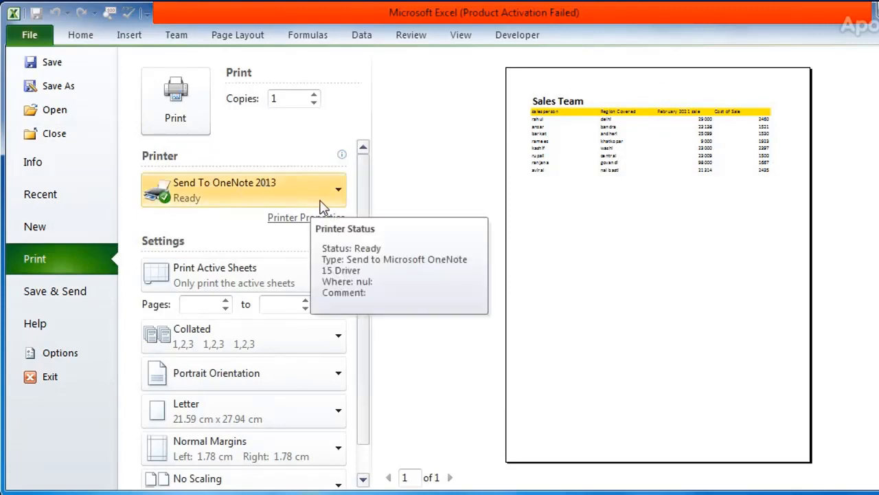
click(343, 193)
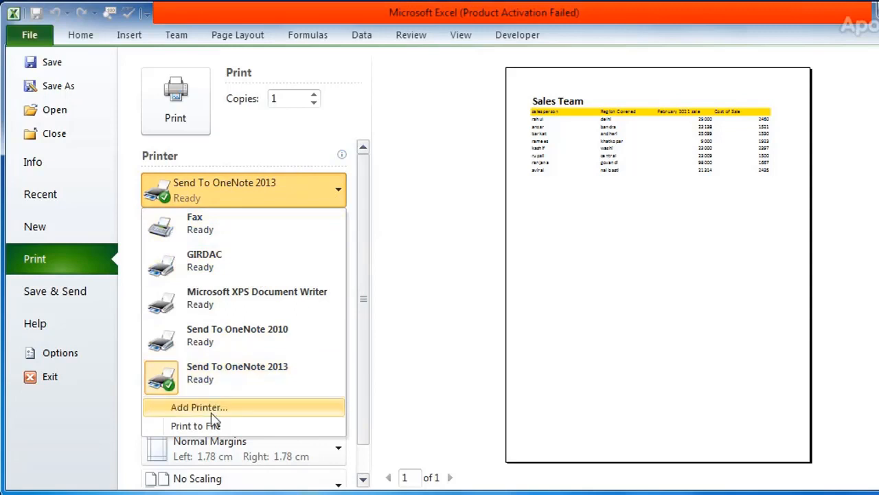
click(444, 296)
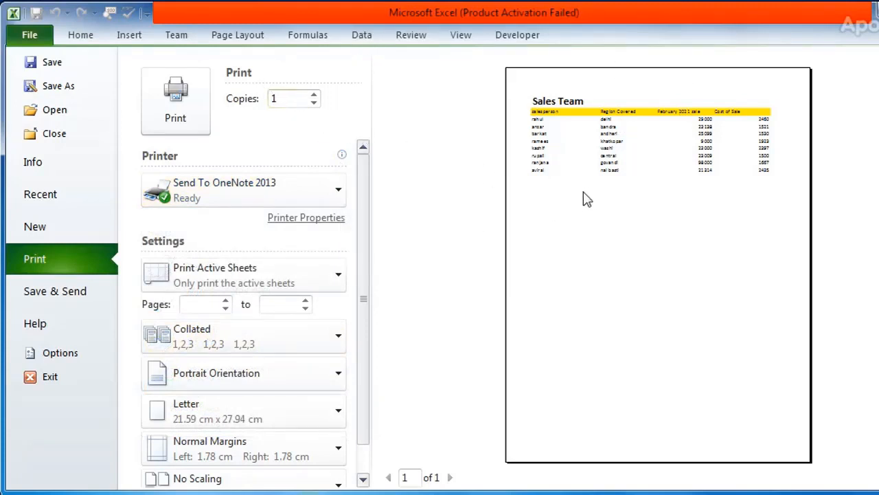
Set the number of print copies to 6
click(314, 95)
click(314, 96)
click(314, 96)
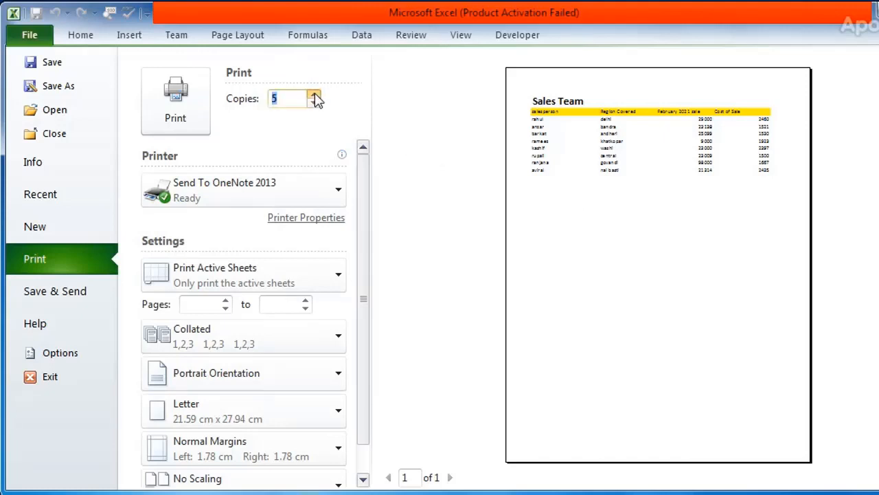
click(452, 165)
mouse_move(343, 155)
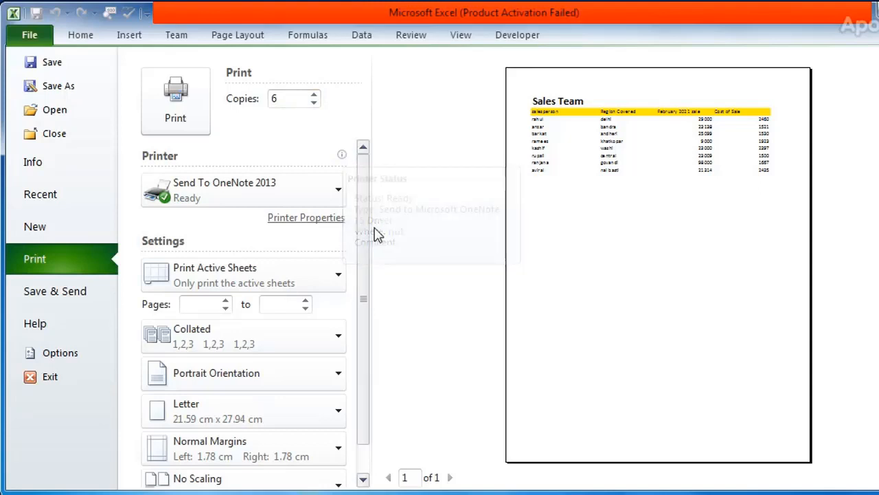
Set the page range to print from page 2 to page 4
scroll(367, 236, down, 1)
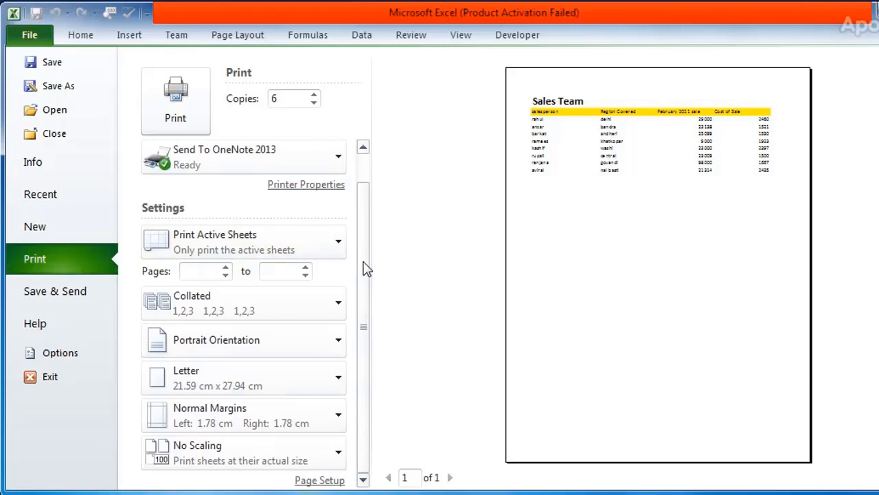
click(226, 268)
click(305, 267)
click(306, 268)
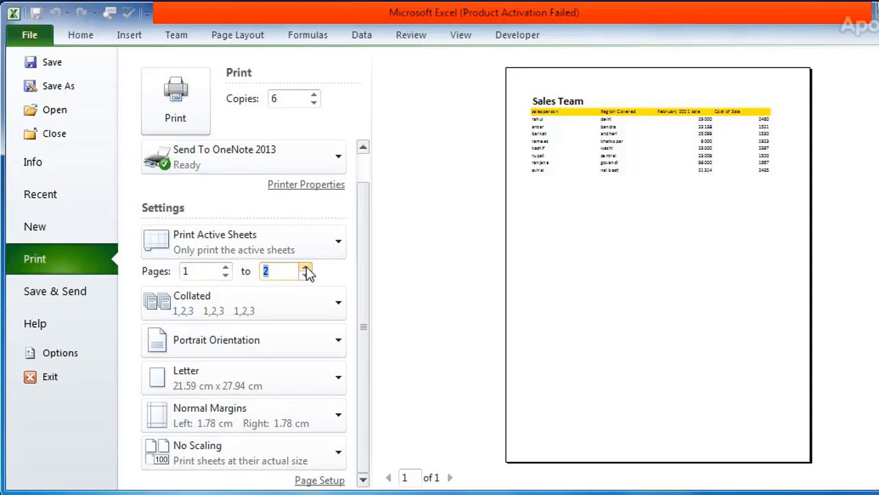
click(226, 268)
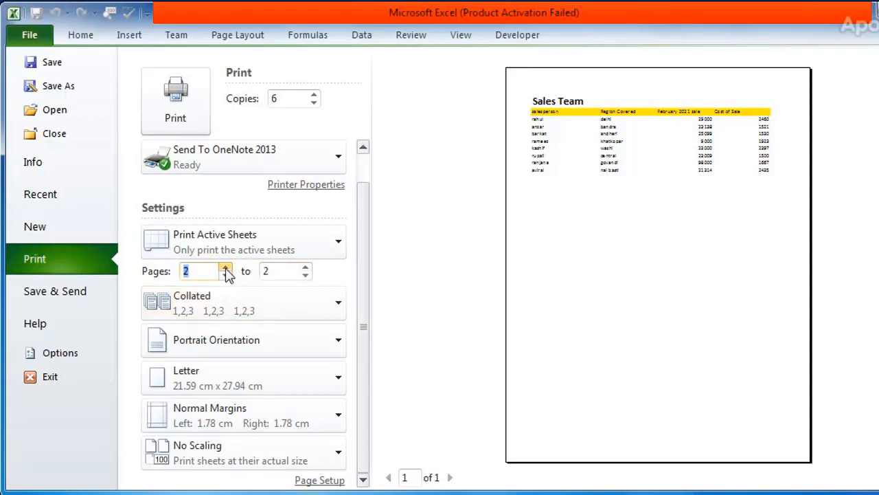
click(306, 268)
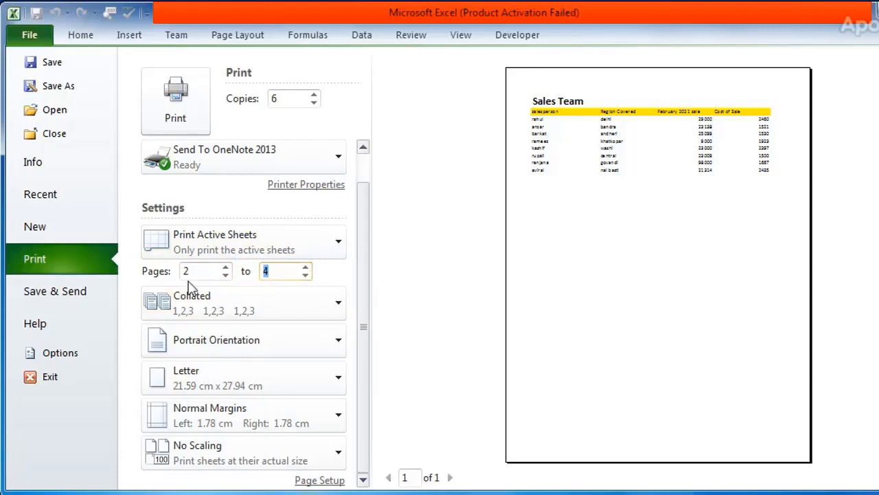
Keep the copies collated and set the page orientation to landscape
click(339, 304)
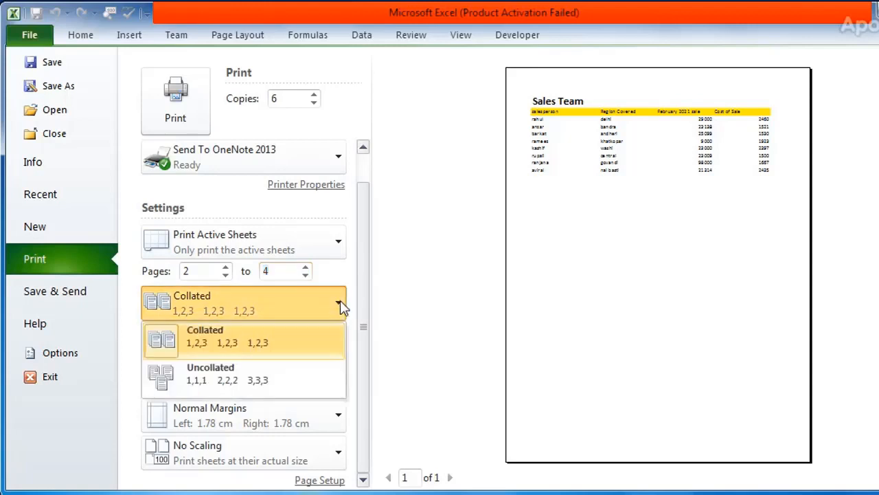
click(292, 337)
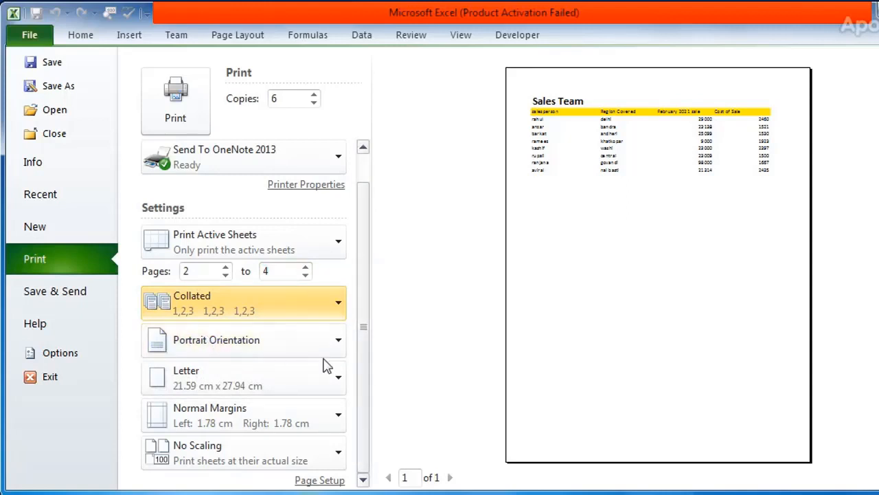
click(340, 344)
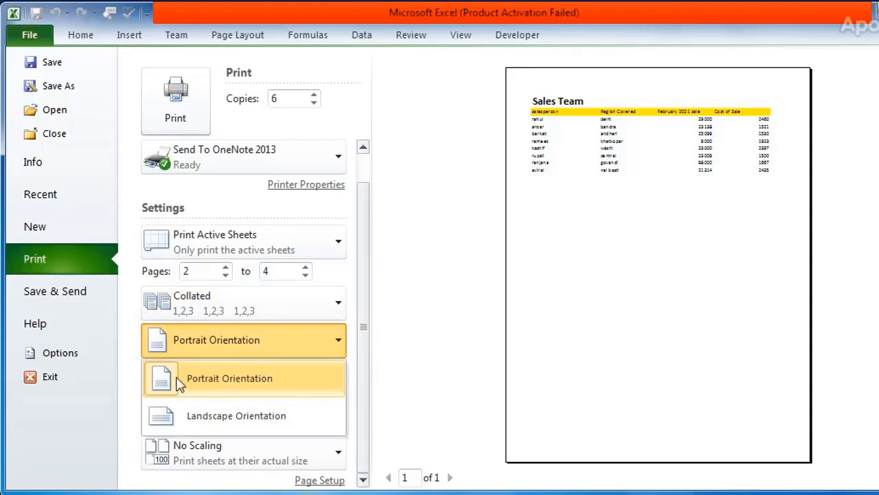
click(213, 426)
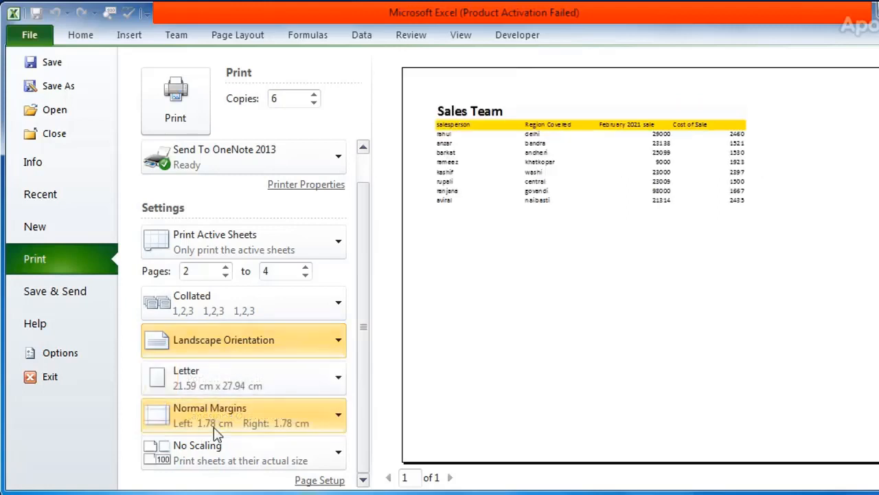